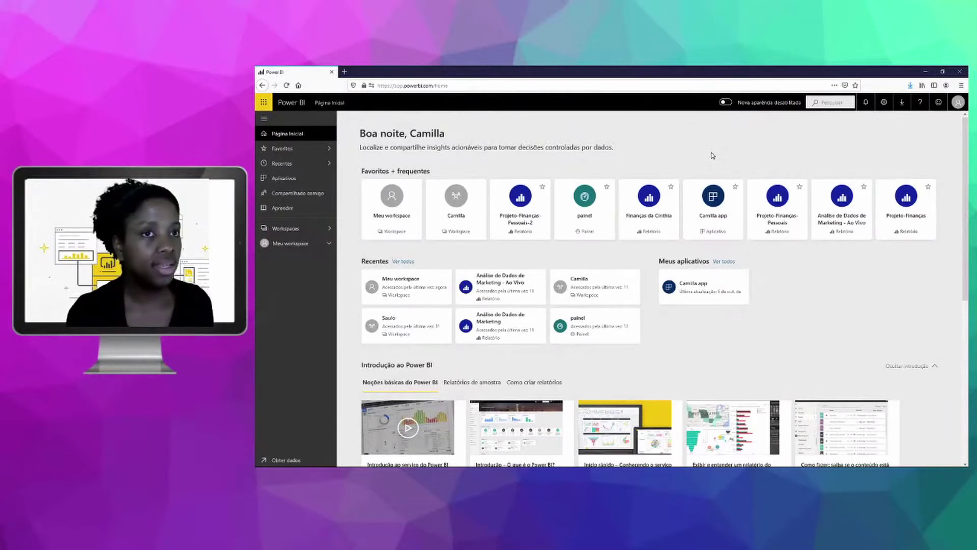
# Step: Check the signed-in account's details and browse the introduction's Power BI basics, sample reports and report creation sections
pyautogui.click(958, 102)
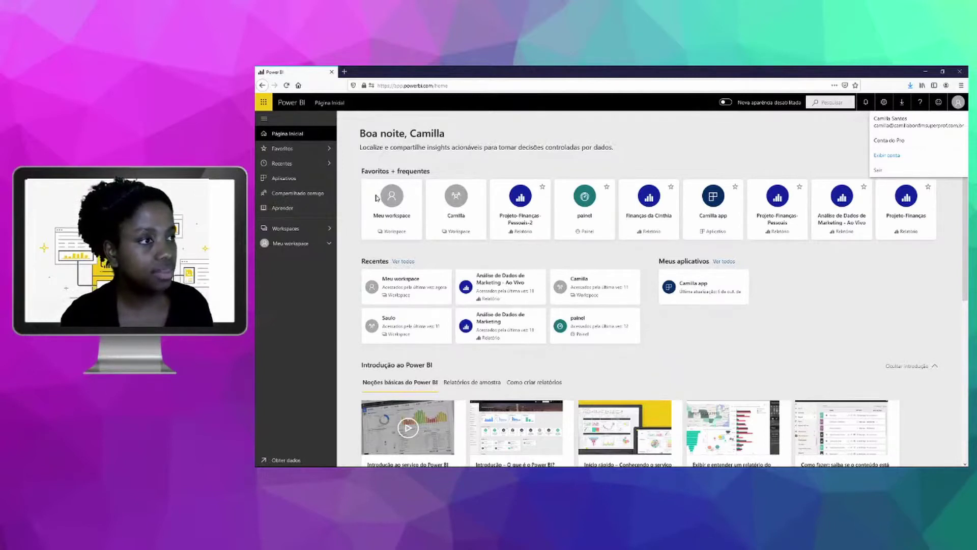
pyautogui.click(890, 276)
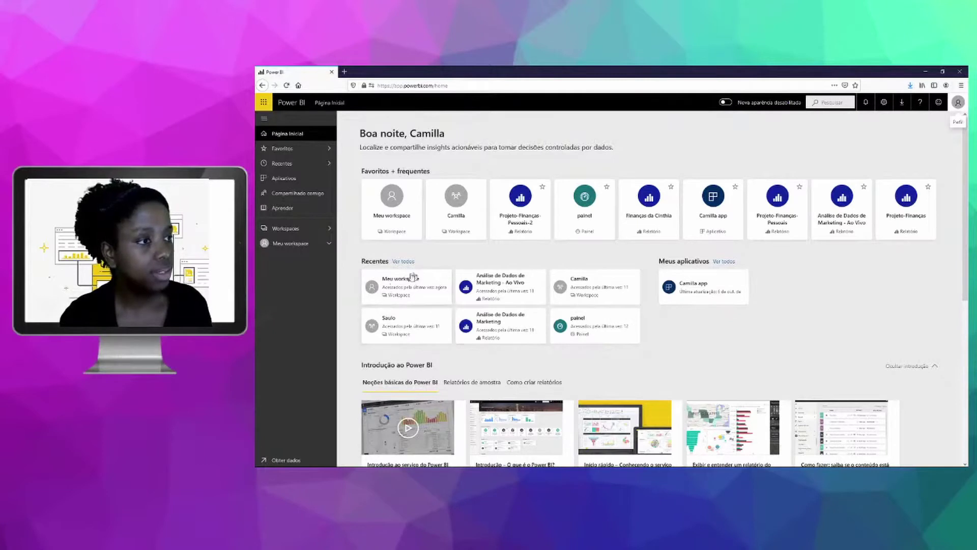
pyautogui.scroll(-3, 388, 404)
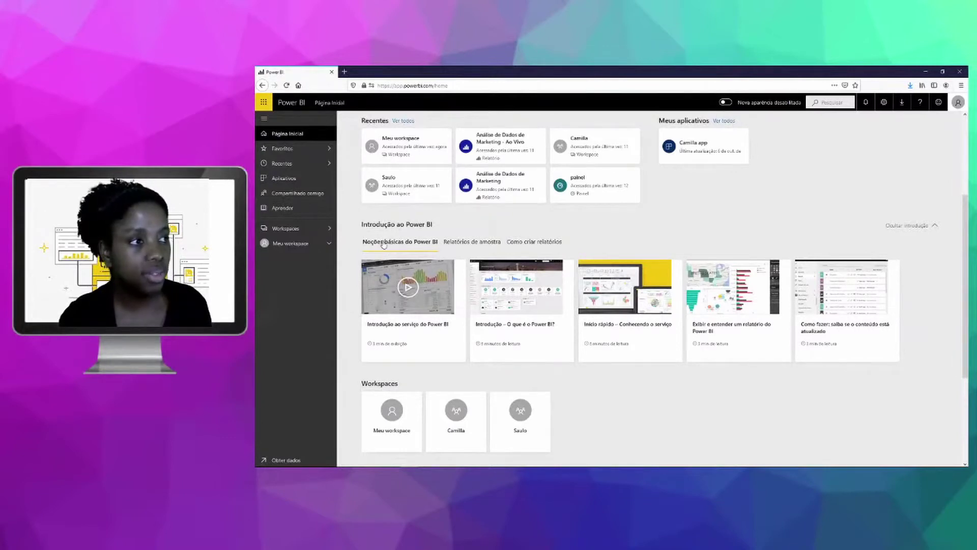
pyautogui.click(474, 245)
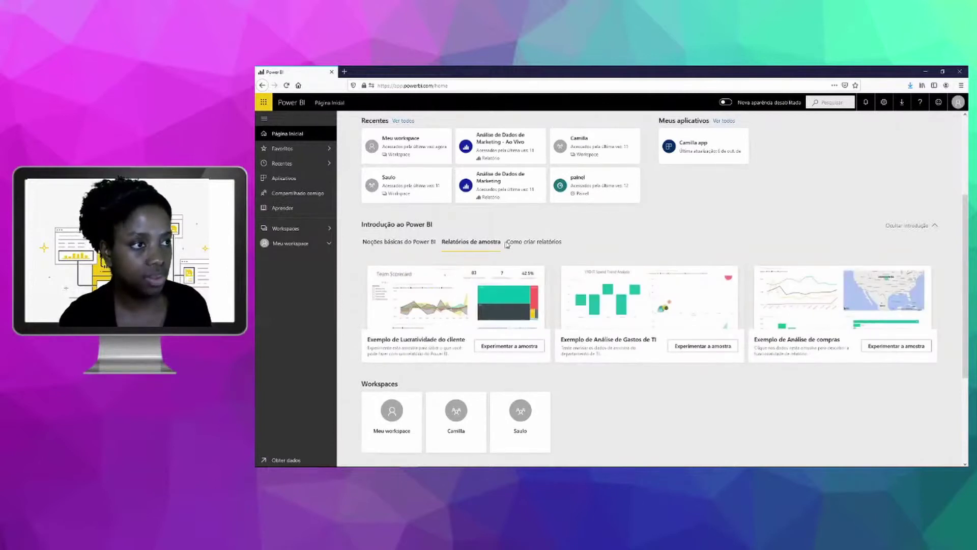
pyautogui.click(528, 245)
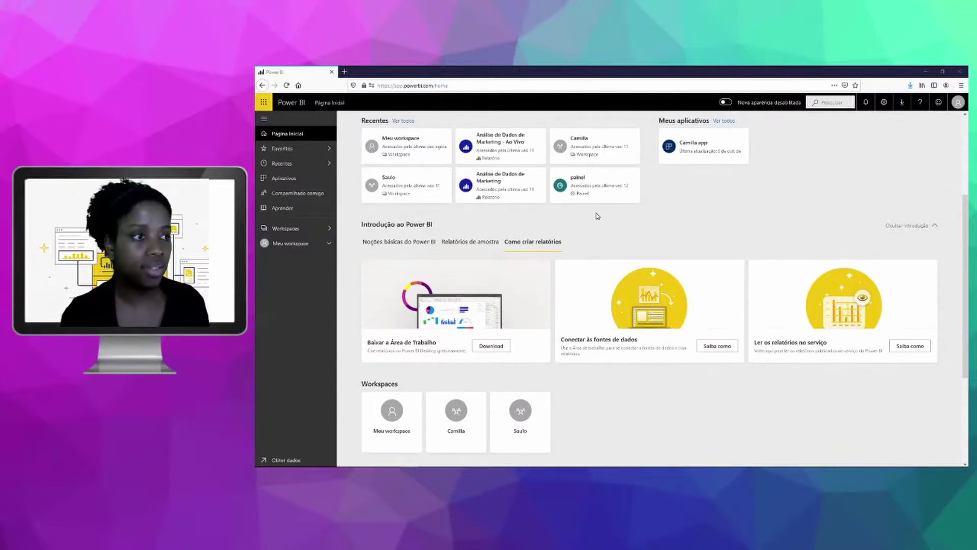
pyautogui.click(473, 246)
pyautogui.click(415, 244)
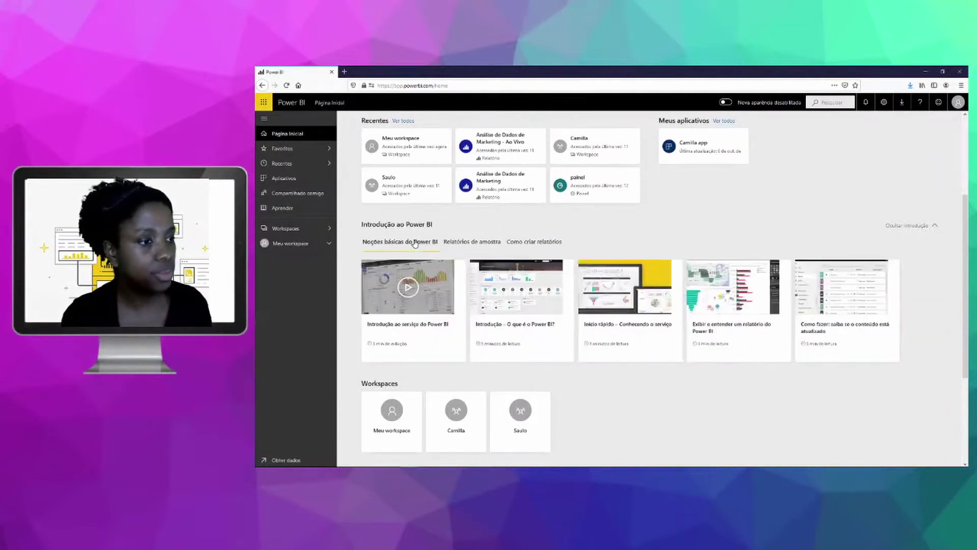
# Step: Look through the workspaces, shared content and recommended apps on the home page
pyautogui.scroll(-2, 419, 260)
pyautogui.scroll(-2, 428, 302)
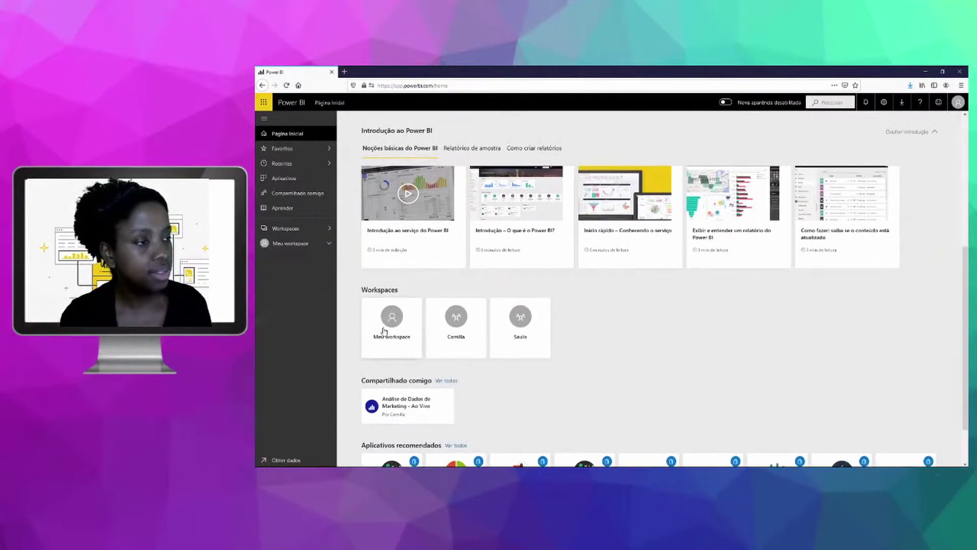
pyautogui.scroll(-2, 392, 326)
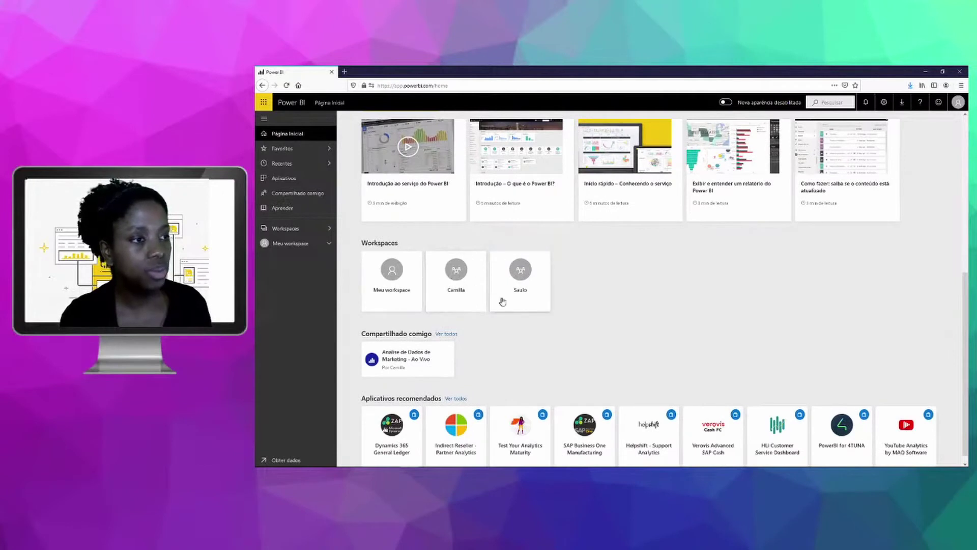
pyautogui.scroll(-1, 551, 291)
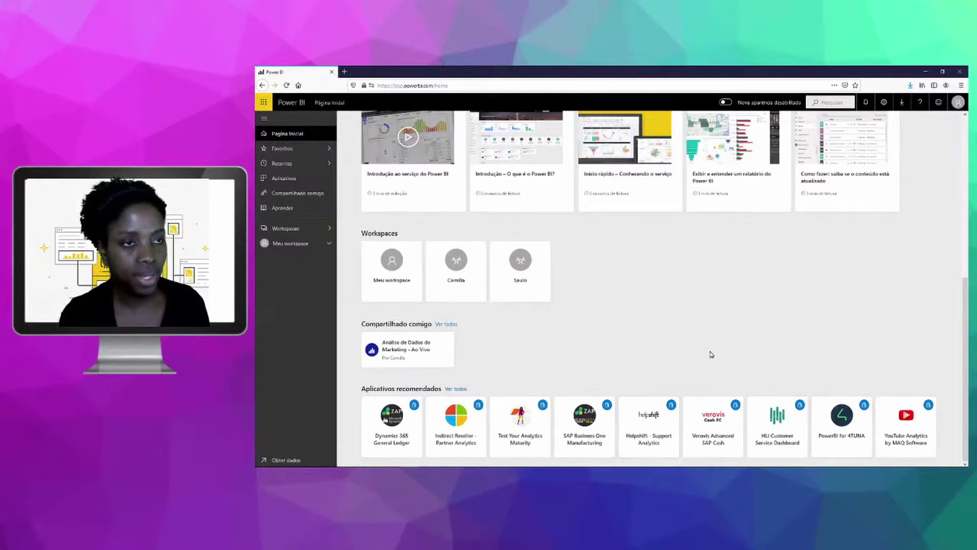
pyautogui.scroll(2, 712, 354)
pyautogui.scroll(3, 711, 354)
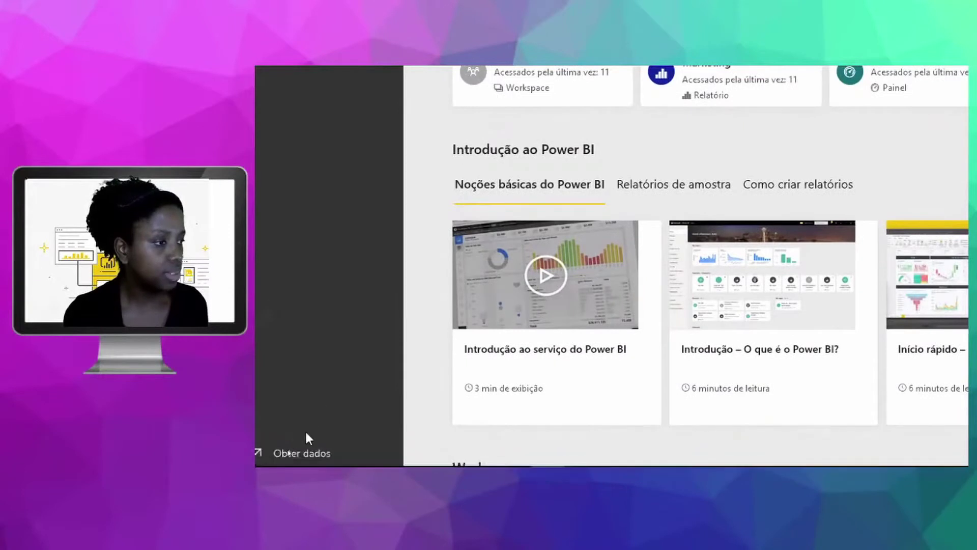
# Step: Get data from the samples by connecting to "Exemplo de Análise da qualidade do fornecedor"
pyautogui.click(299, 458)
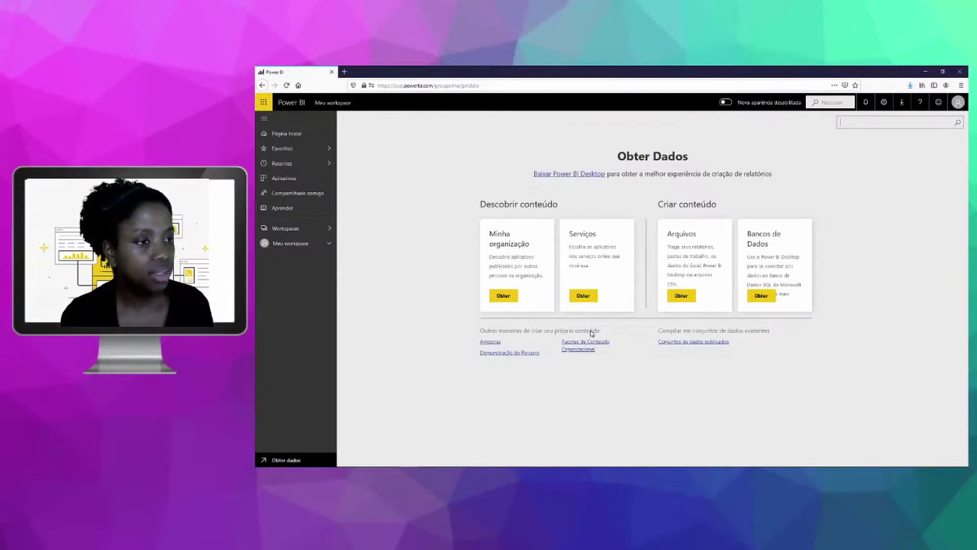
pyautogui.click(491, 345)
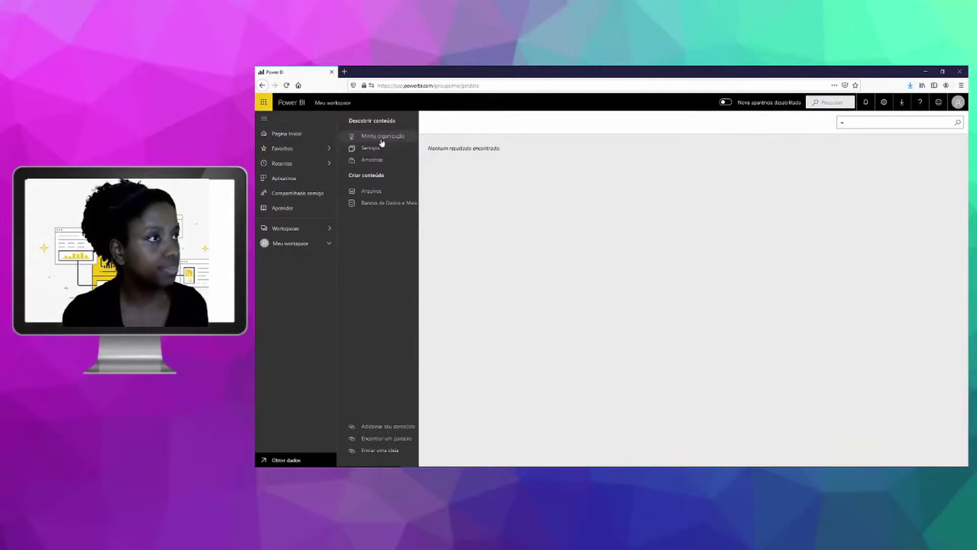
pyautogui.click(374, 159)
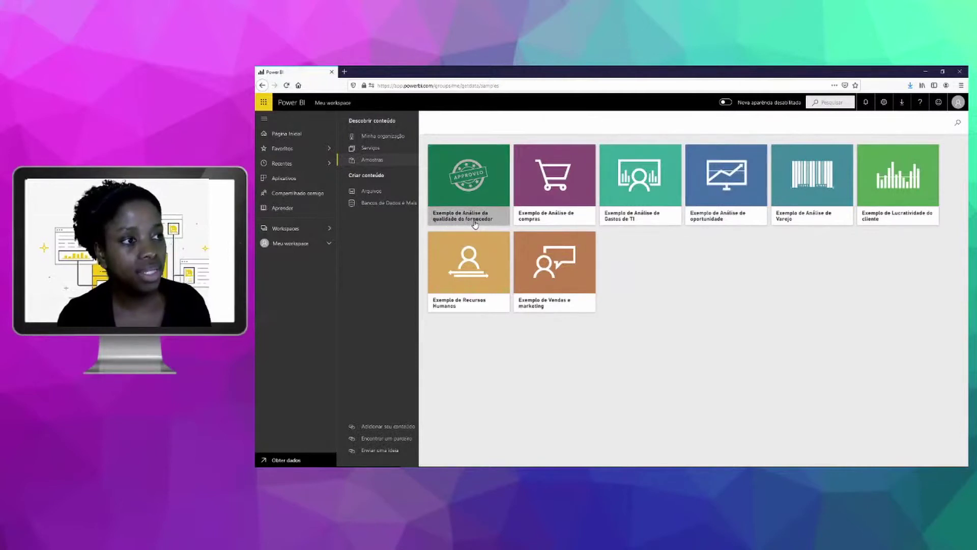
pyautogui.click(479, 190)
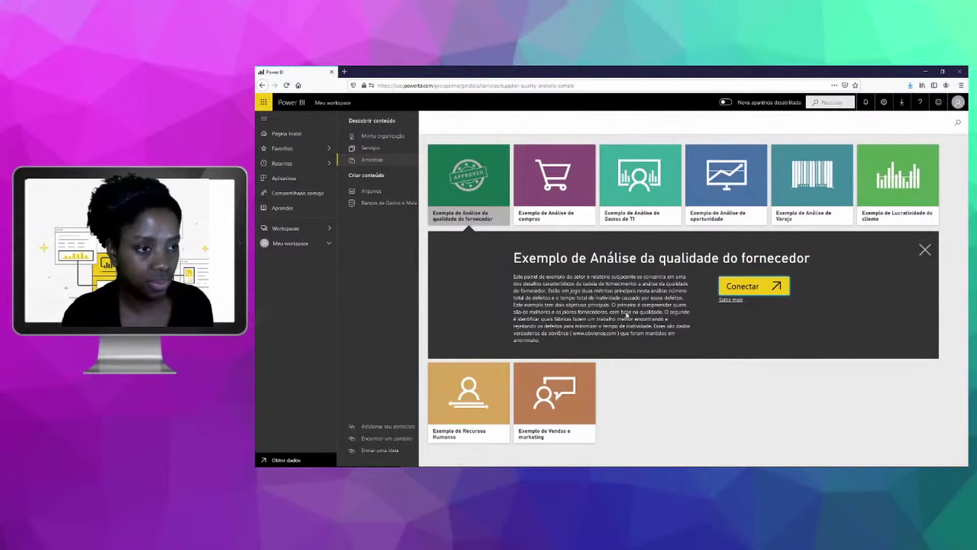
pyautogui.click(757, 290)
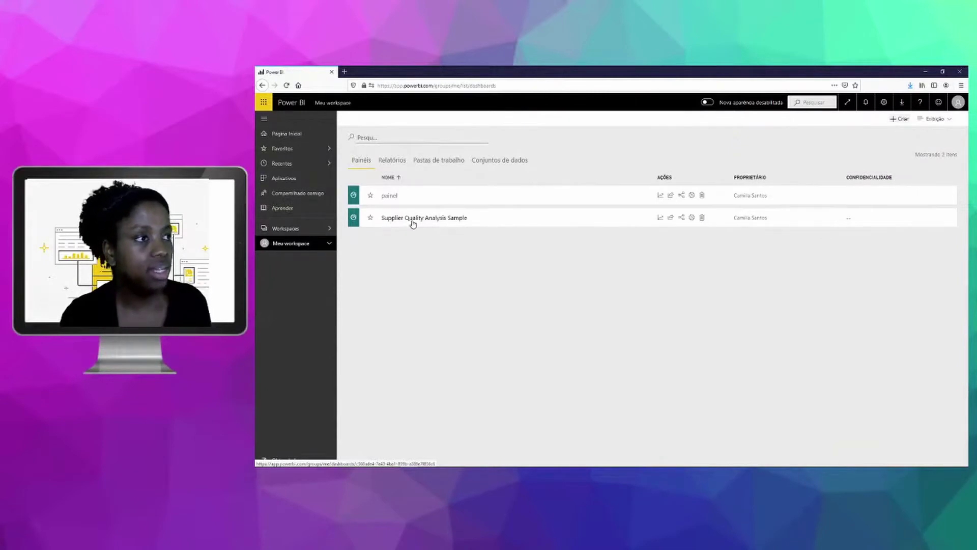
# Step: Open the Supplier Quality Analysis Sample dashboard and examine its defect and downtime tiles
pyautogui.click(458, 219)
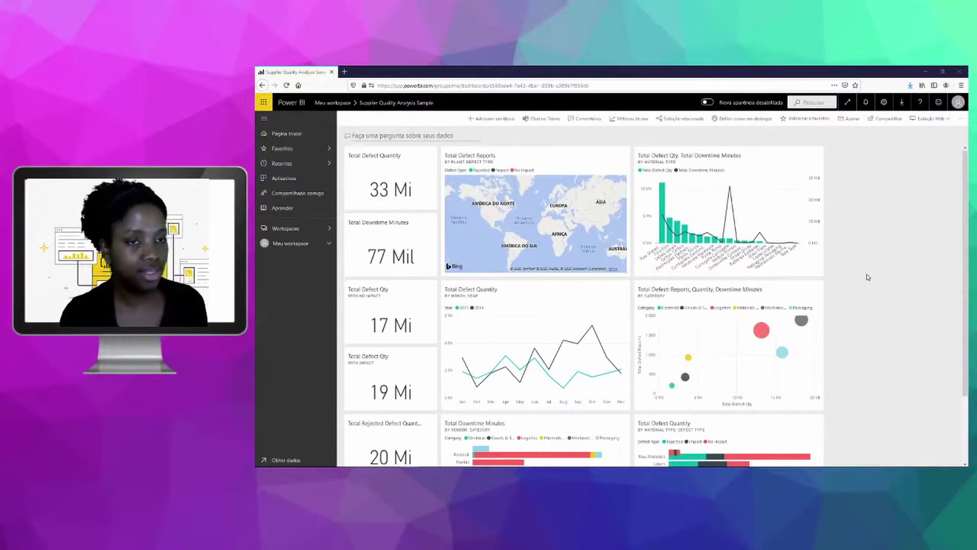
pyautogui.scroll(-3, 867, 277)
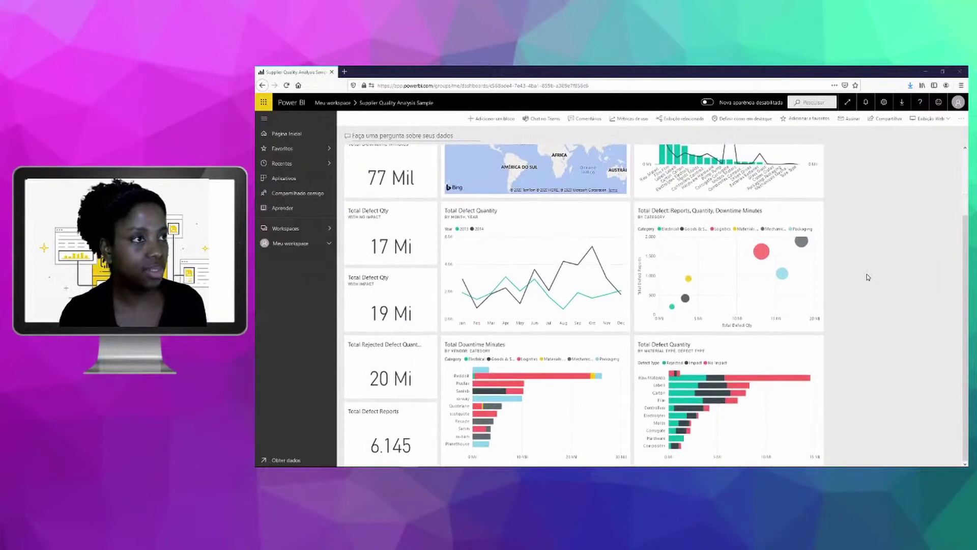
pyautogui.scroll(3, 867, 277)
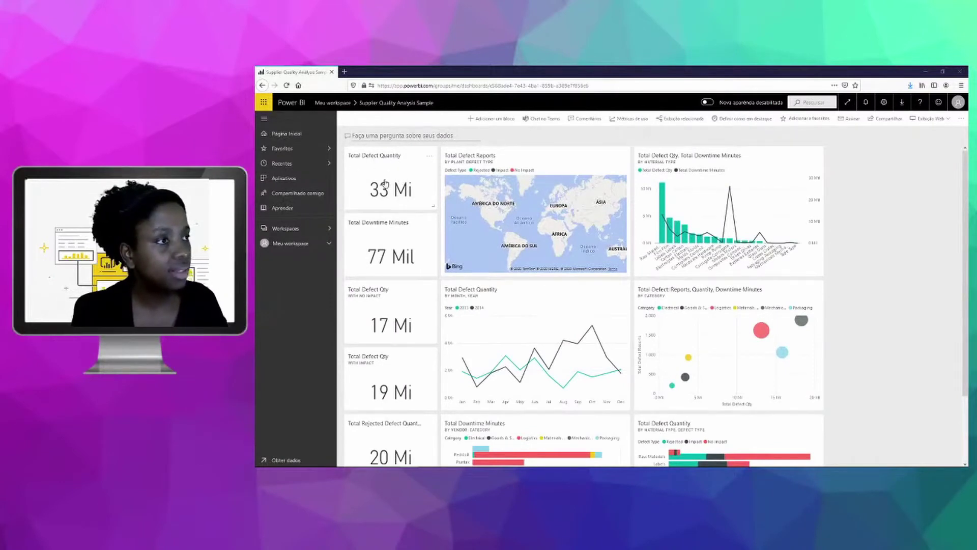
pyautogui.moveTo(388, 188)
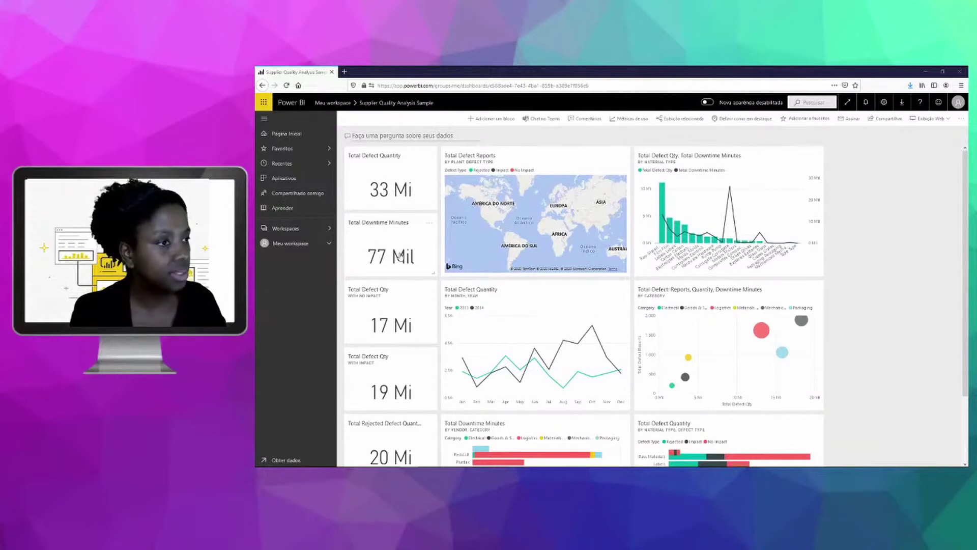
pyautogui.scroll(-1, 397, 273)
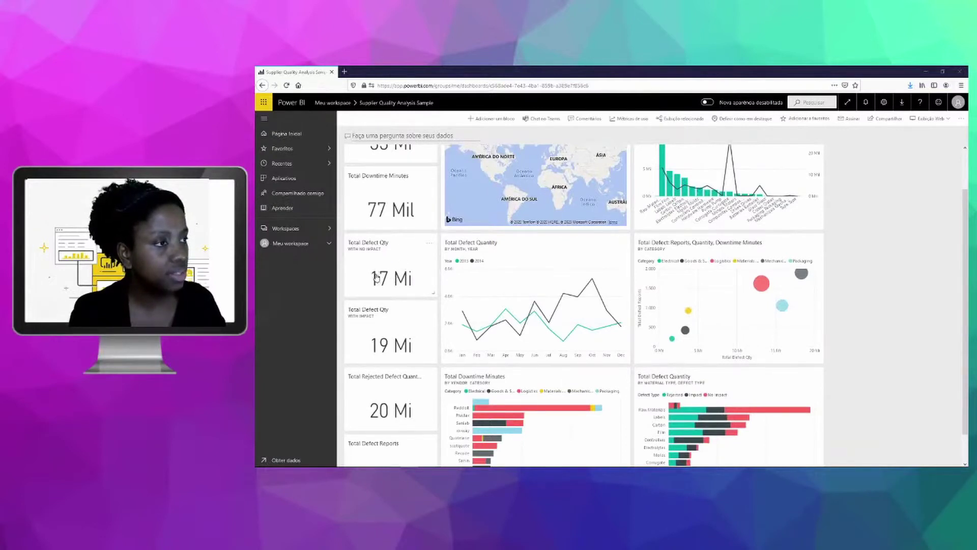
pyautogui.scroll(-1, 377, 277)
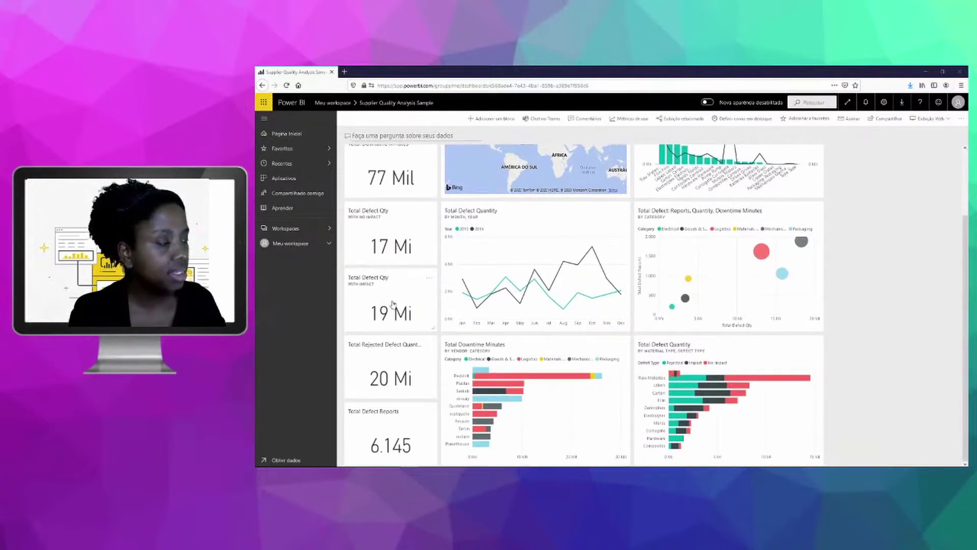
pyautogui.scroll(3, 392, 304)
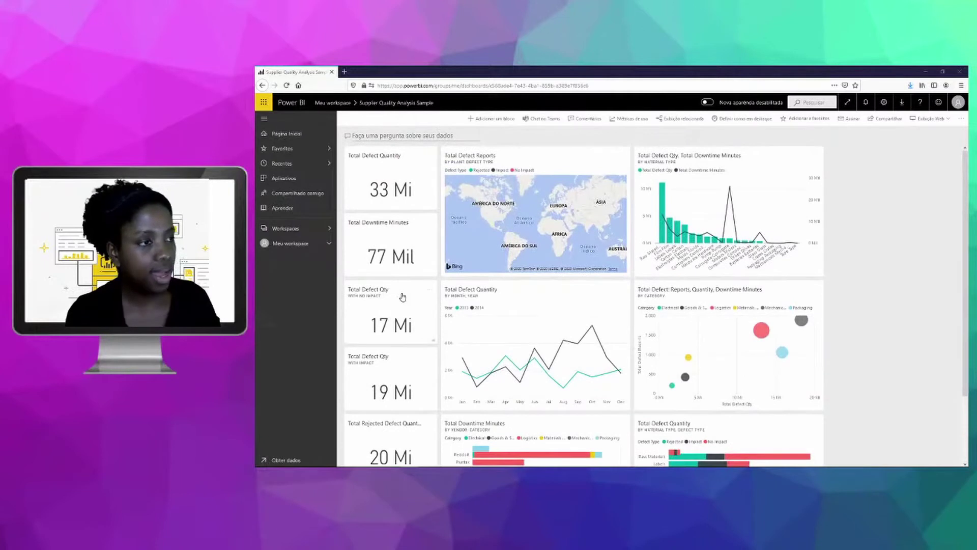
pyautogui.scroll(-3, 410, 372)
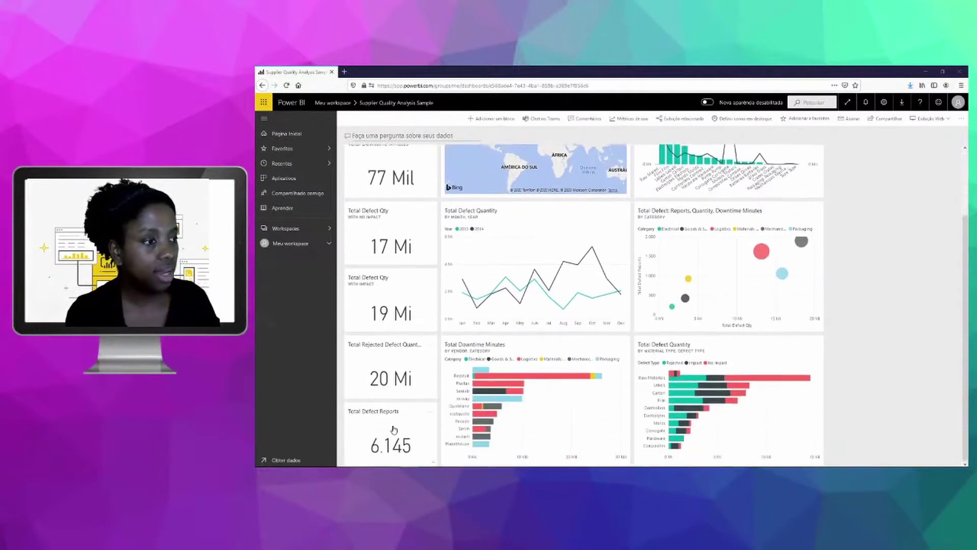
pyautogui.scroll(3, 393, 426)
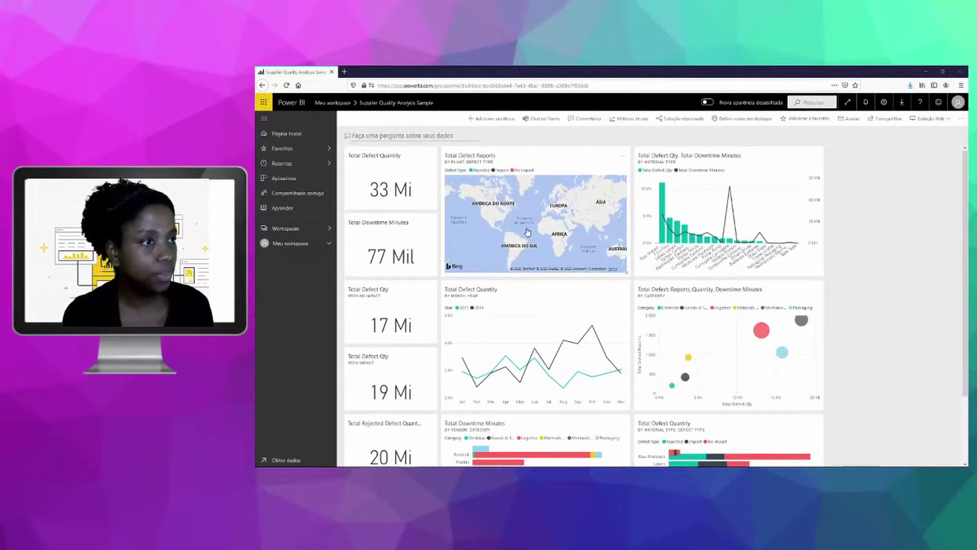
# Step: Open the report behind the Total Defect Reports map tile and view its Supplier Quality, Top Bottom Analysis and Downtime Analysis pages
pyautogui.click(482, 172)
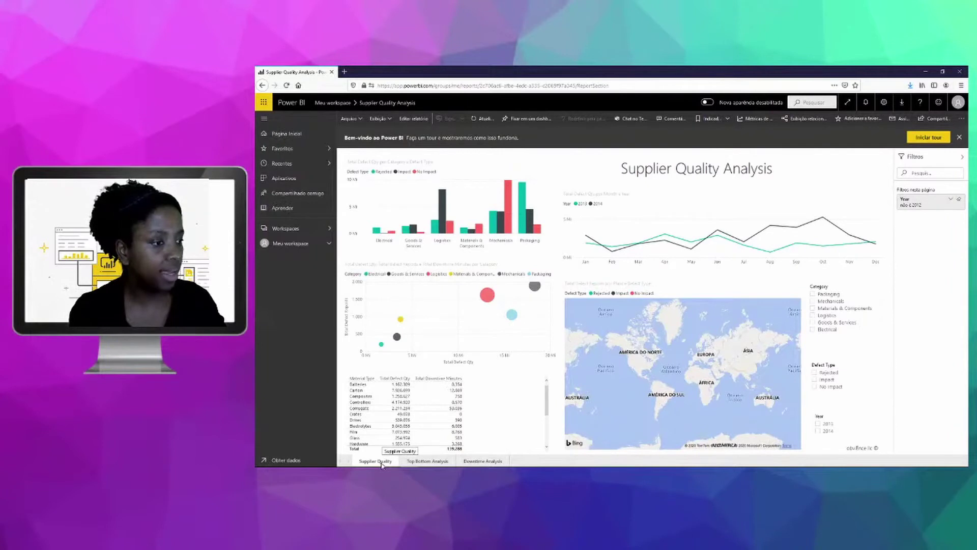
pyautogui.click(427, 461)
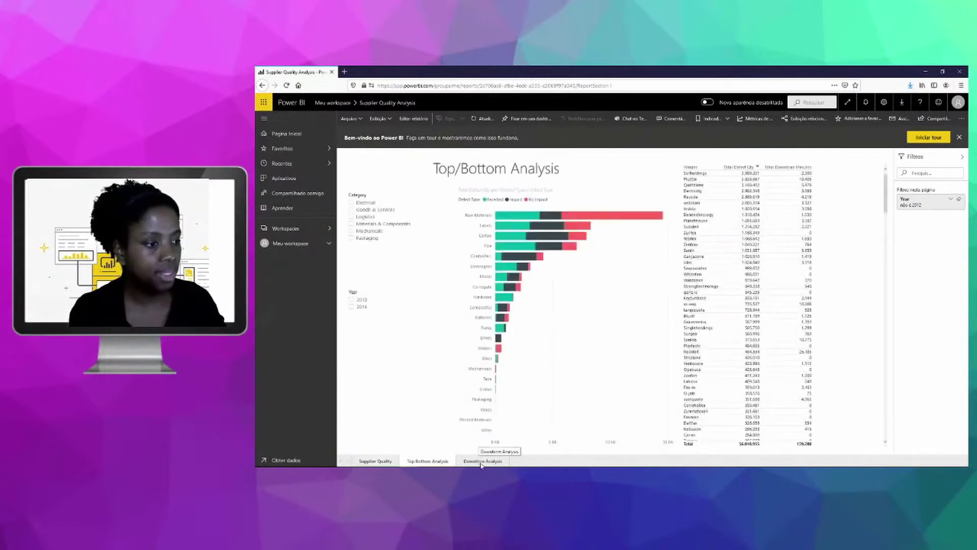
pyautogui.click(481, 461)
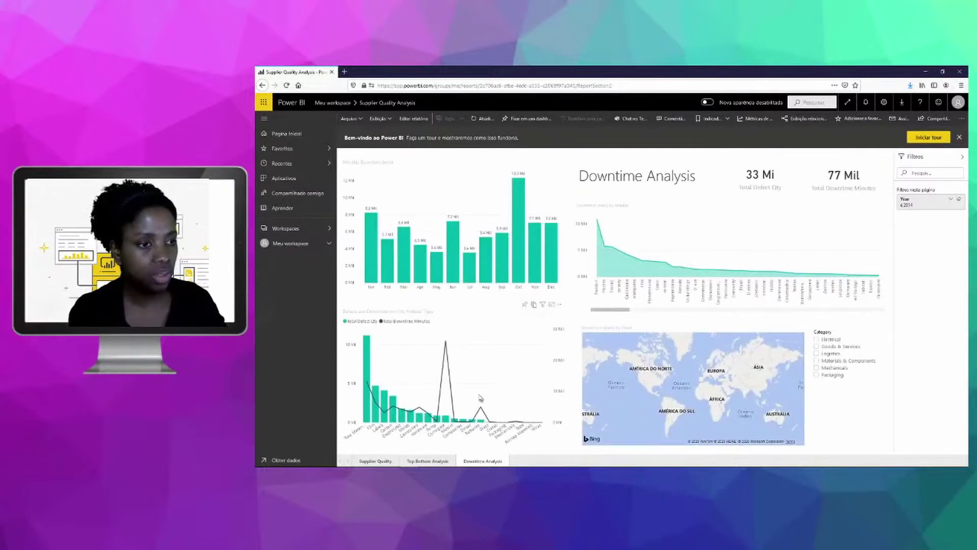
pyautogui.click(382, 461)
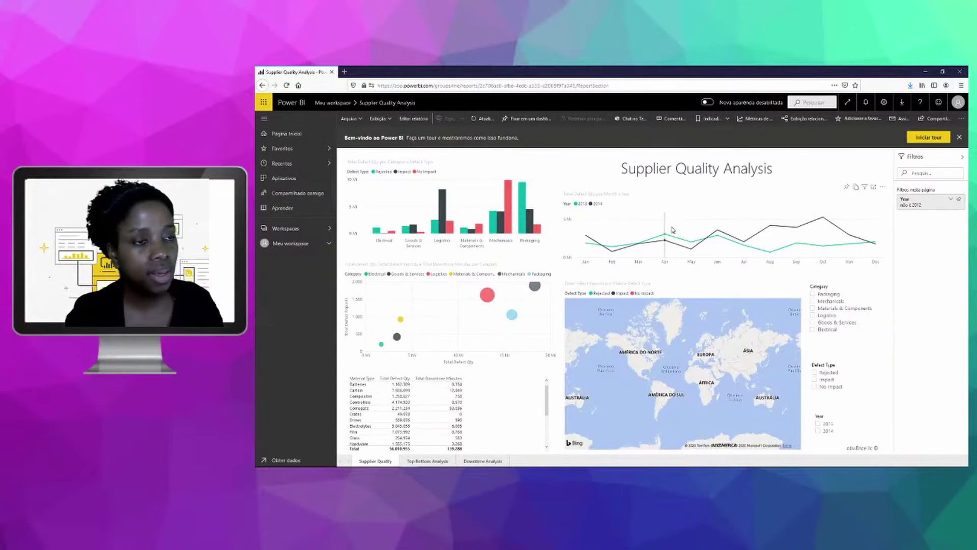
# Step: Examine the defect figures per category in the scatter chart and per material type in the table on the Supplier Quality page
pyautogui.moveTo(673, 229)
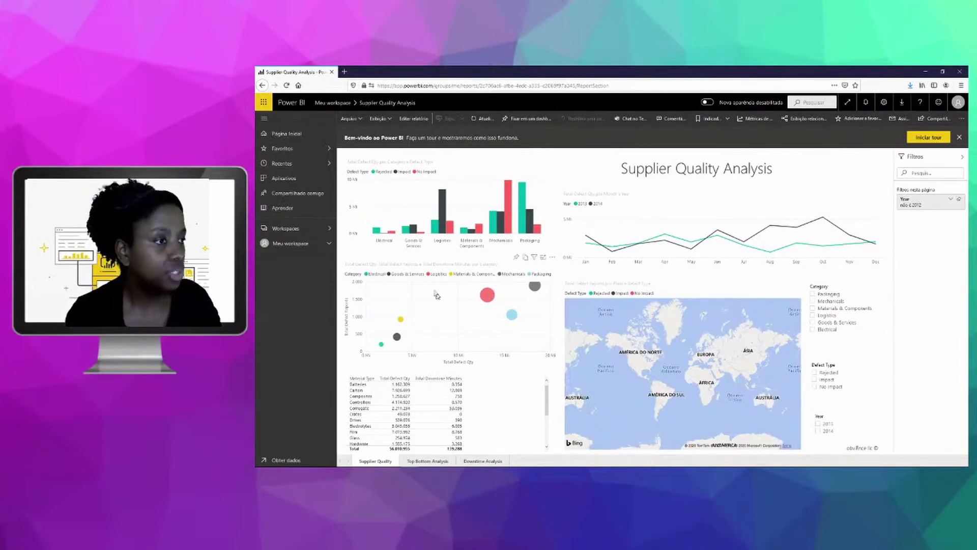
pyautogui.moveTo(398, 342)
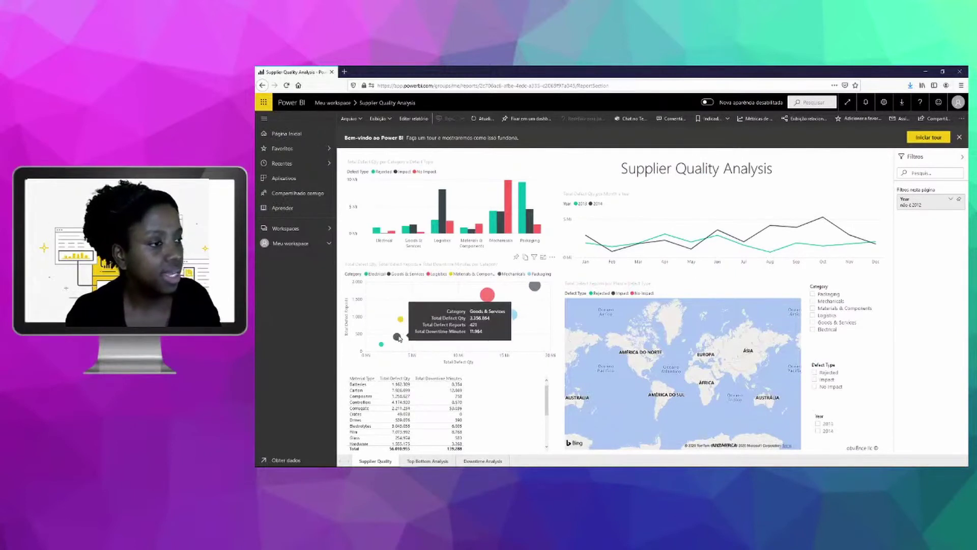
pyautogui.moveTo(401, 322)
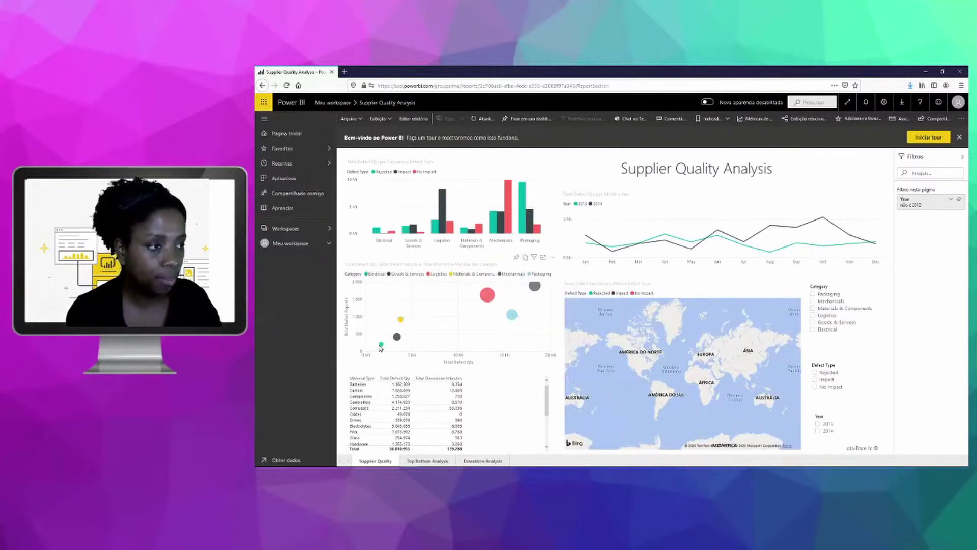
pyautogui.moveTo(382, 347)
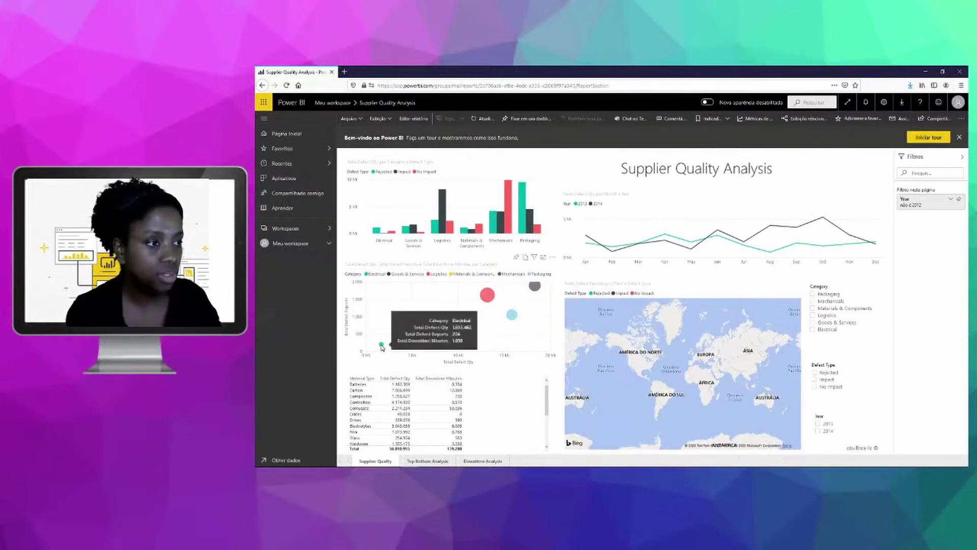
pyautogui.moveTo(488, 297)
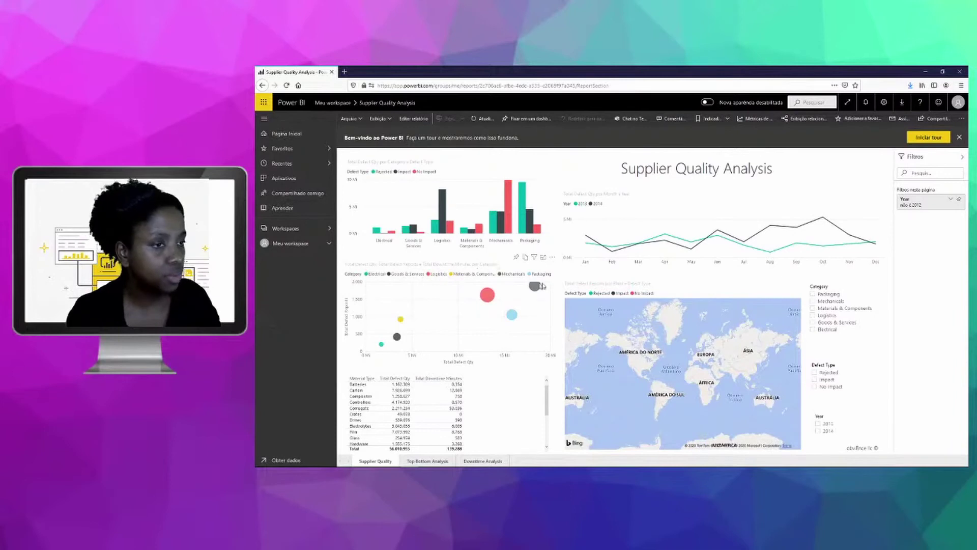
pyautogui.scroll(-1, 530, 398)
pyautogui.scroll(1, 532, 397)
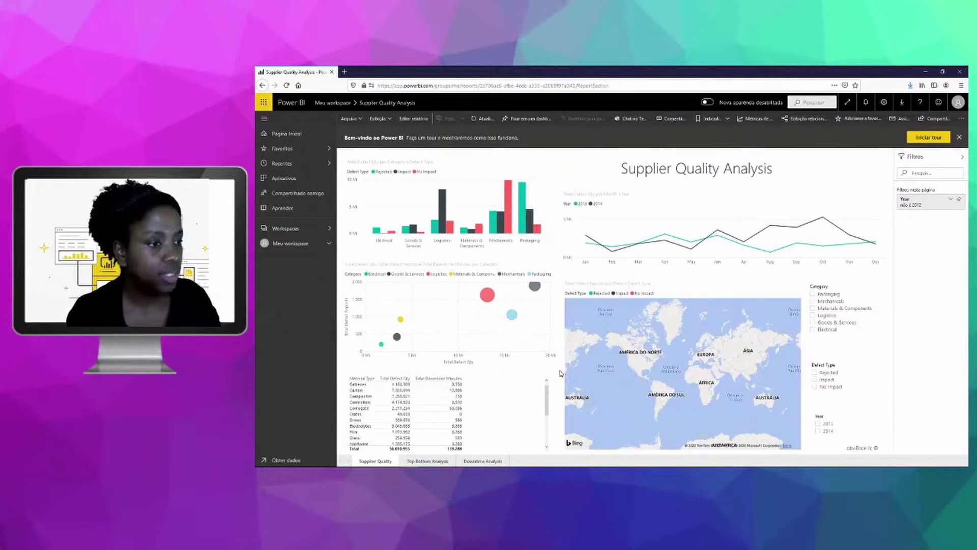
pyautogui.scroll(-4, 473, 415)
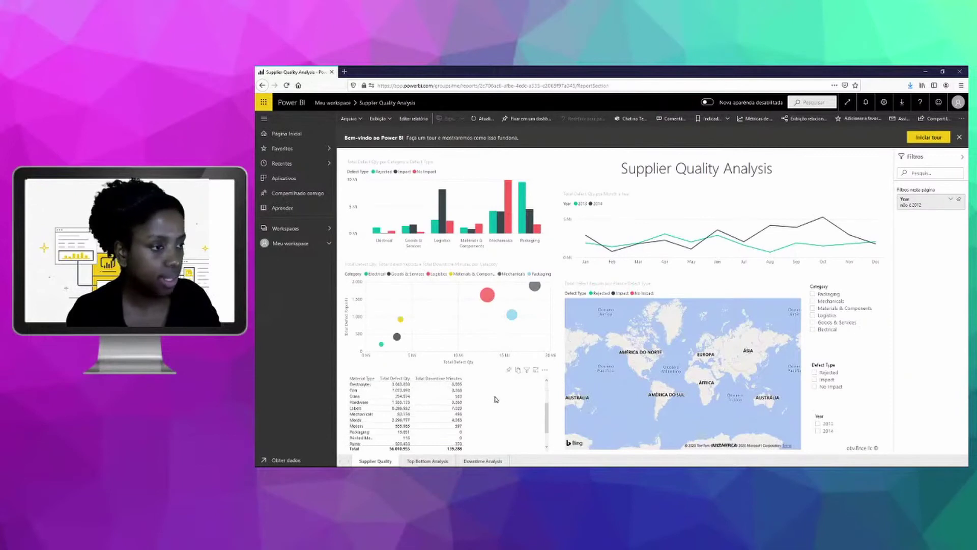
# Step: Examine the defect quantities and downtime minutes per material type throughout the table on the Supplier Quality page
pyautogui.scroll(4, 475, 427)
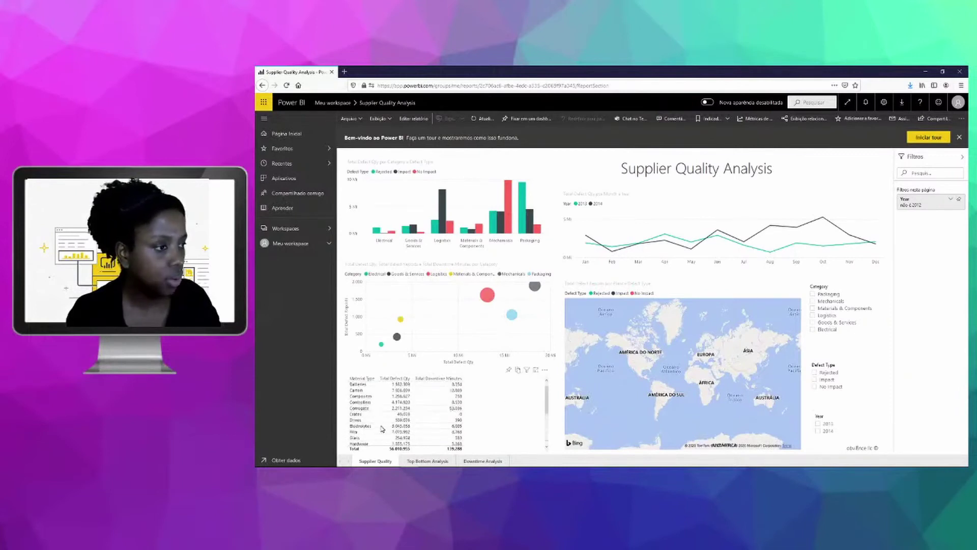
pyautogui.click(355, 387)
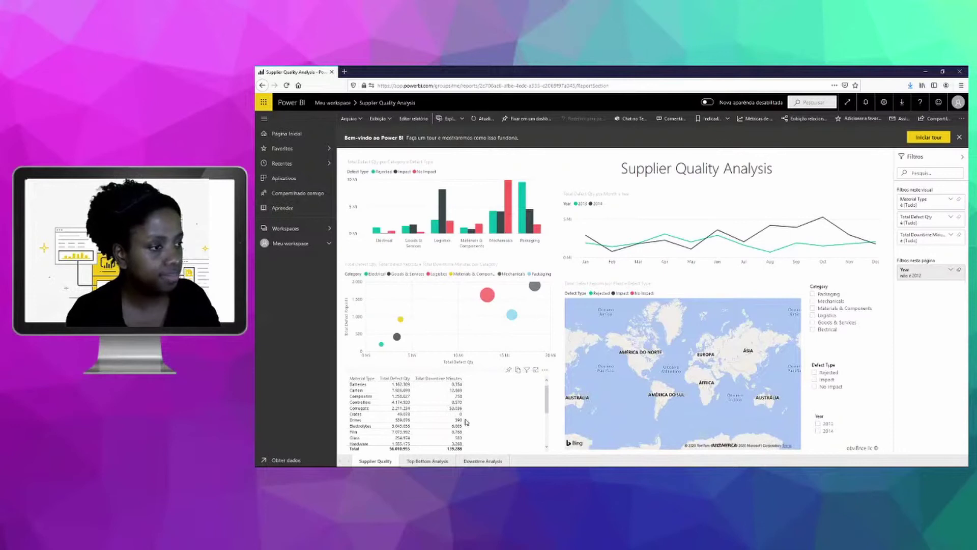
pyautogui.scroll(-3, 366, 407)
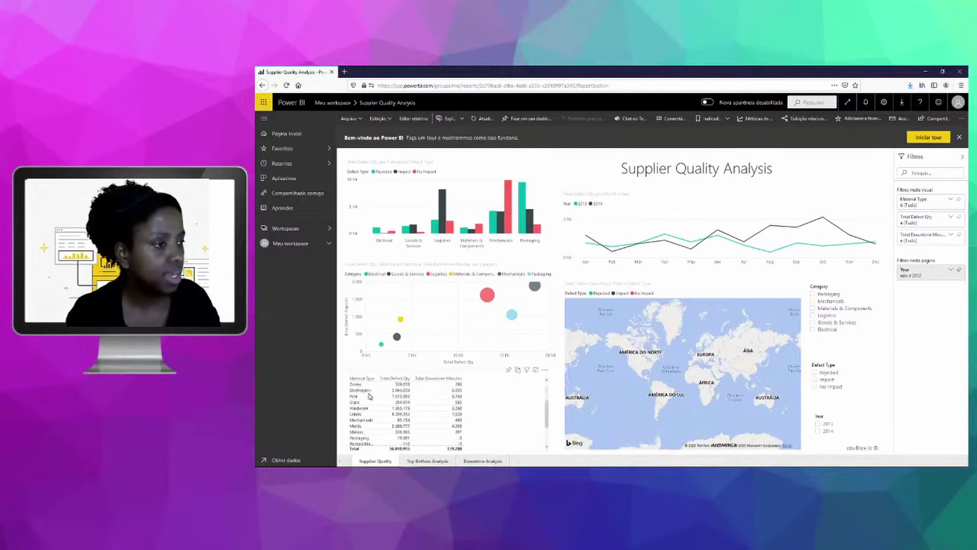
pyautogui.scroll(-3, 365, 408)
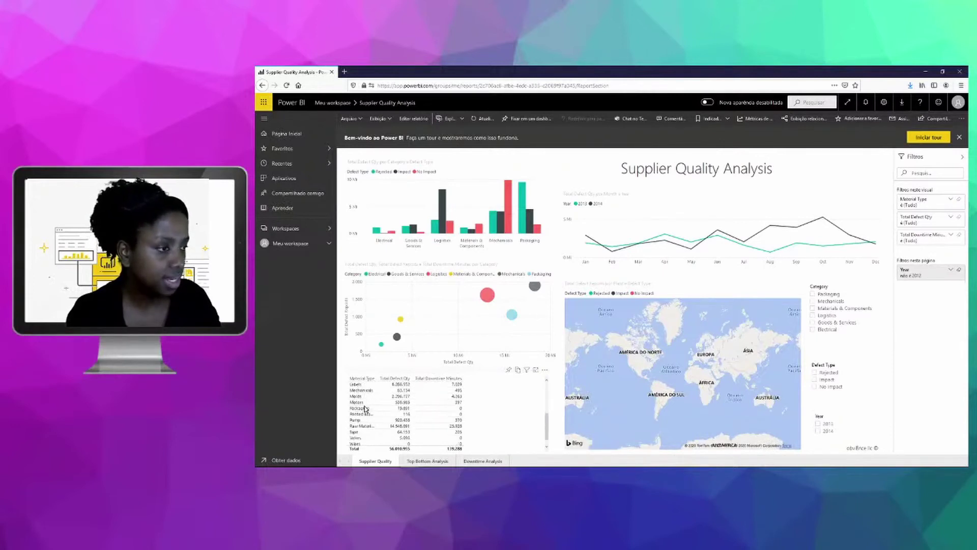
pyautogui.scroll(6, 365, 408)
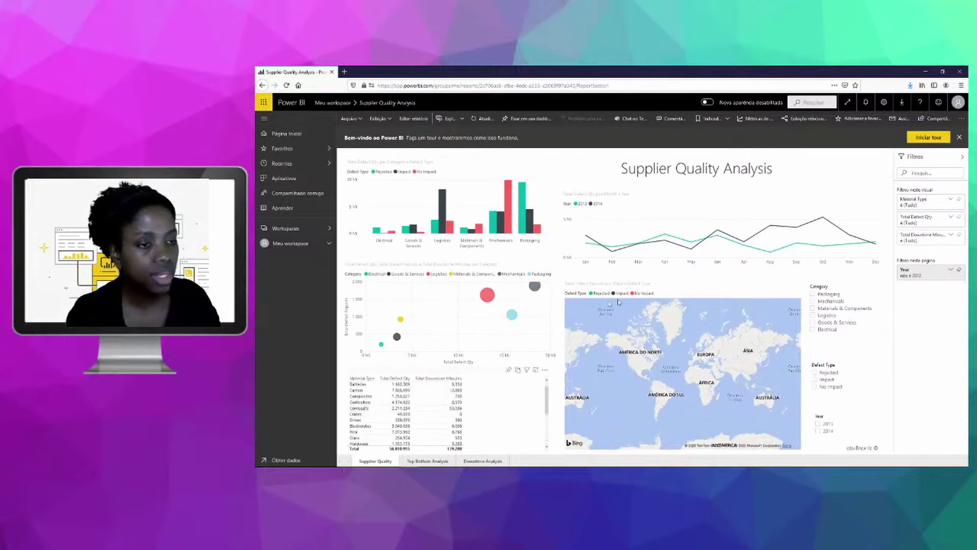
# Step: Filter the Supplier Quality page to the Logistics category, the Rejected and Impact defect types, and the years 2013 and 2014
pyautogui.click(813, 316)
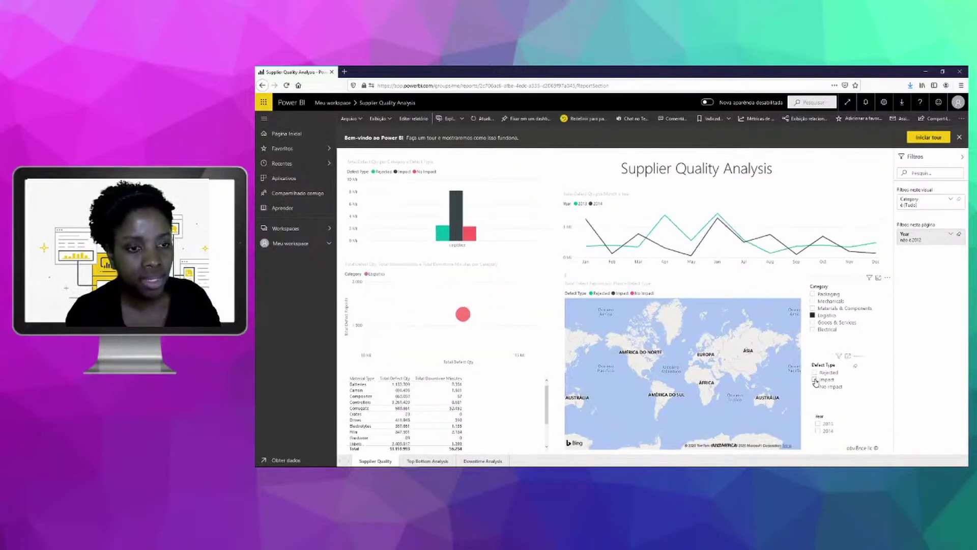
pyautogui.click(815, 380)
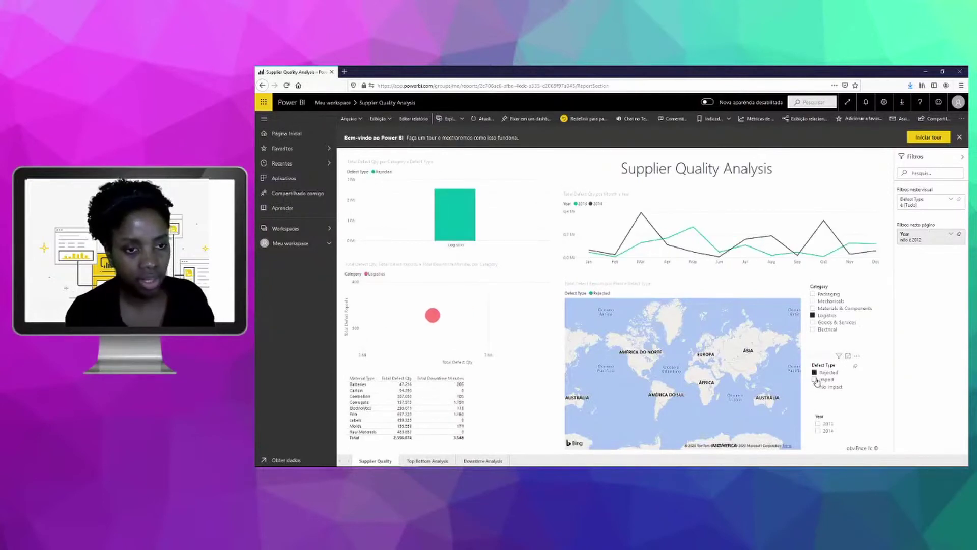
pyautogui.click(814, 379)
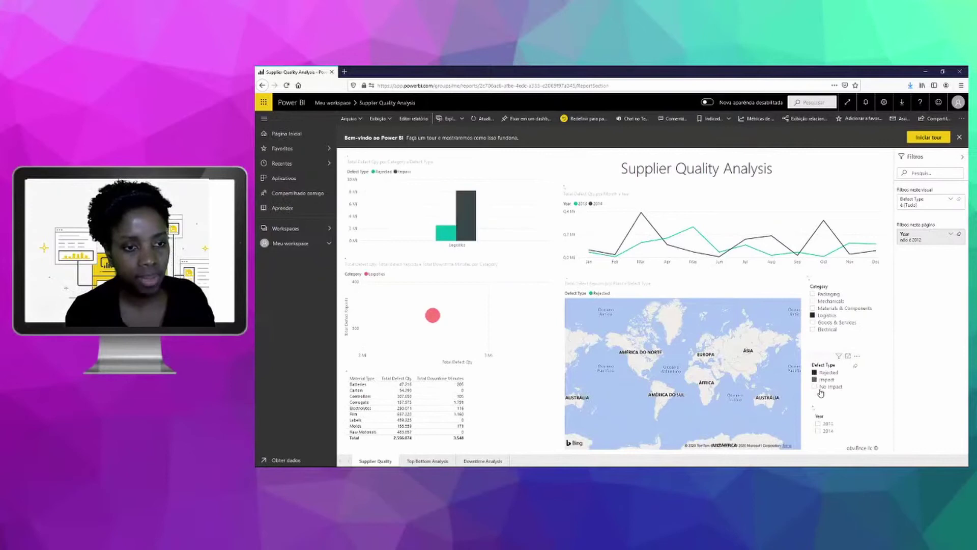
pyautogui.click(817, 424)
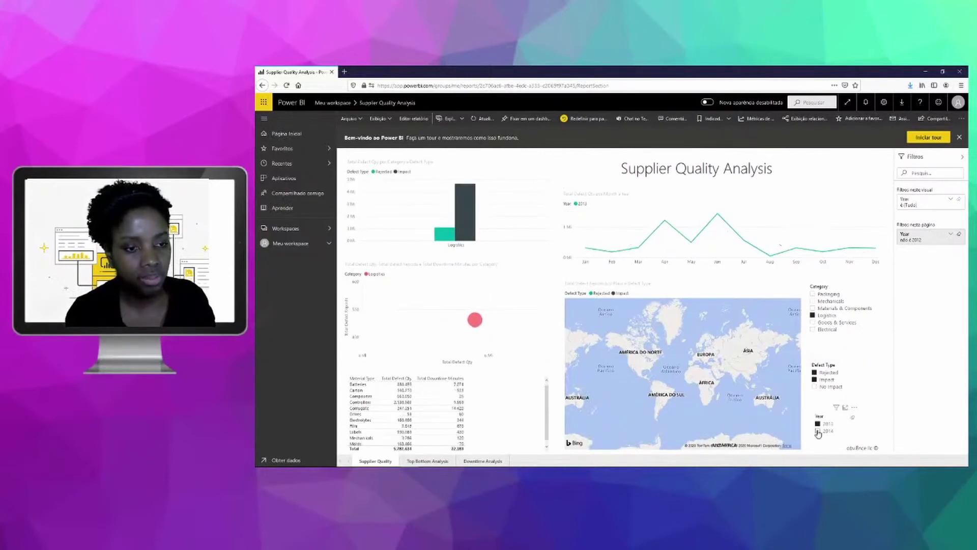
pyautogui.click(818, 431)
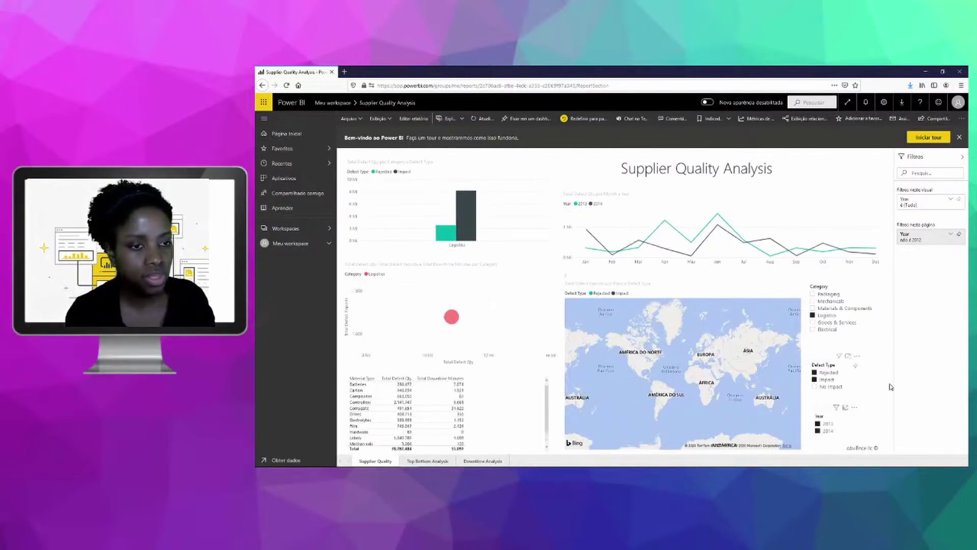
# Step: Add all remaining categories and the No Impact defect type to the Supplier Quality page's filter selections
pyautogui.click(813, 323)
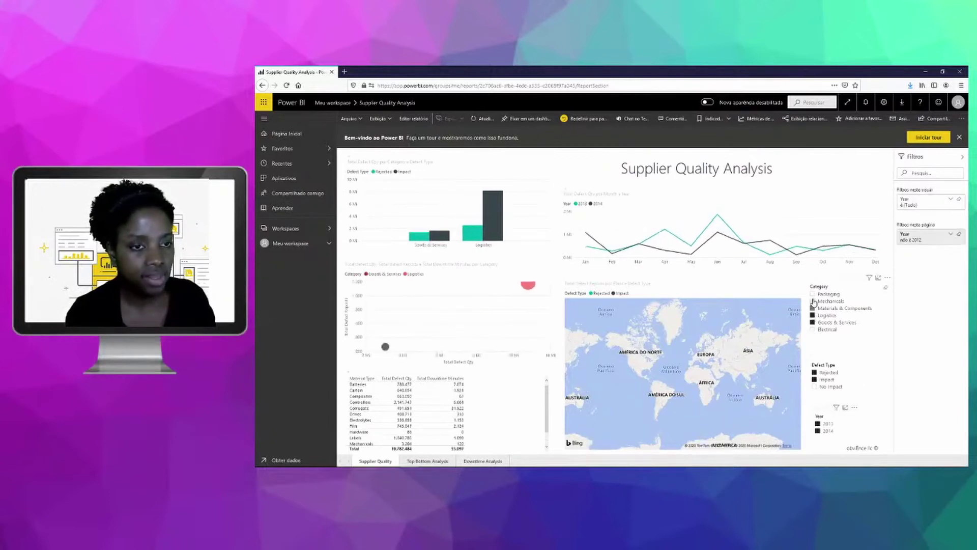
pyautogui.click(812, 301)
pyautogui.click(812, 295)
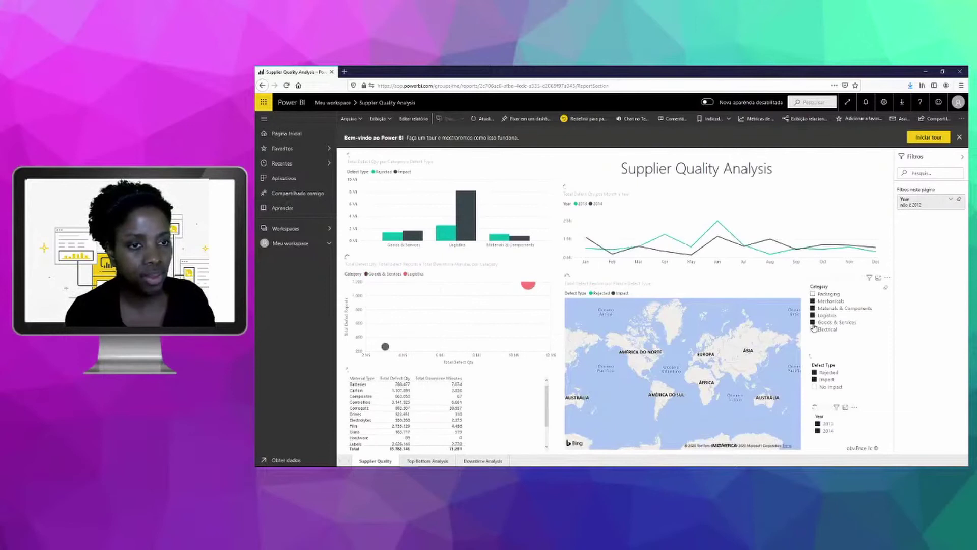
pyautogui.click(812, 331)
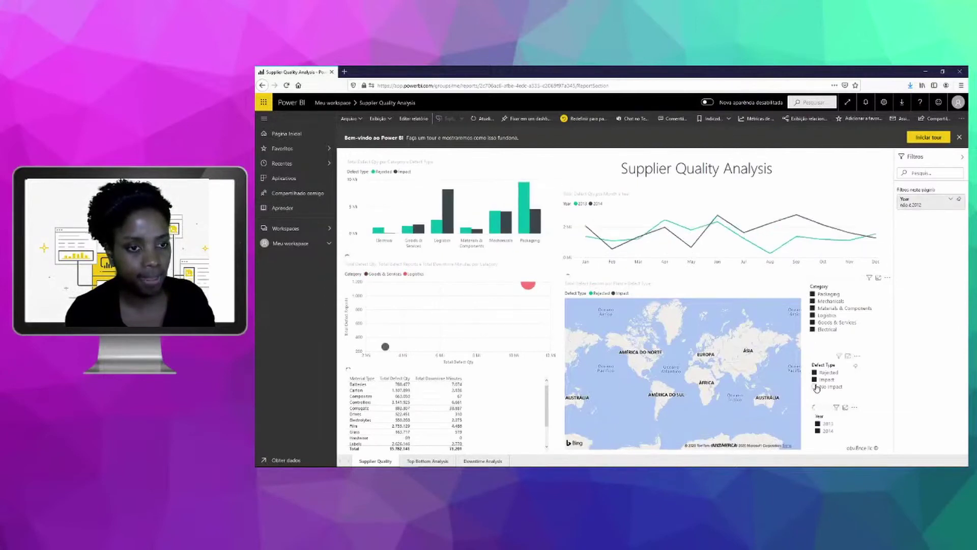
pyautogui.click(815, 387)
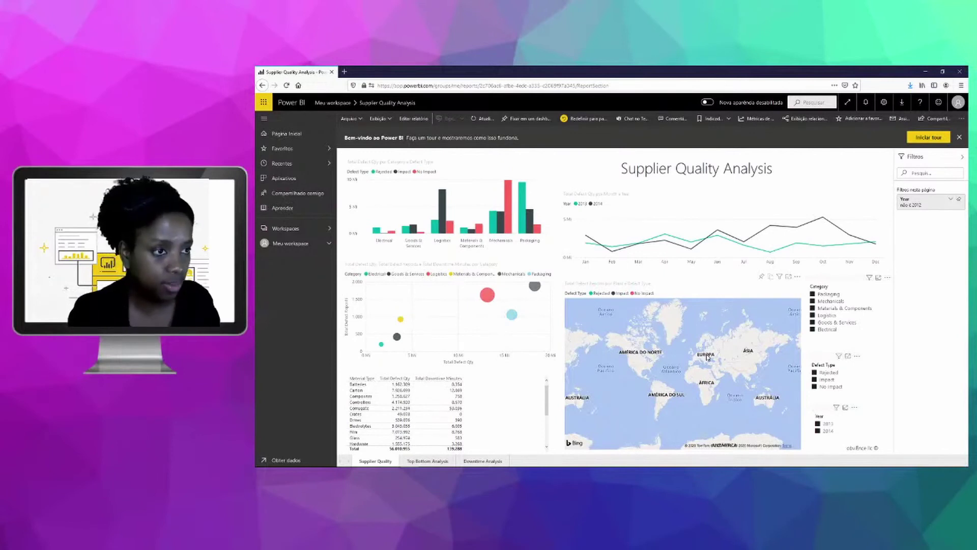
# Step: Examine the United States on the defect reports map, and return the map to the world view
pyautogui.scroll(2, 661, 365)
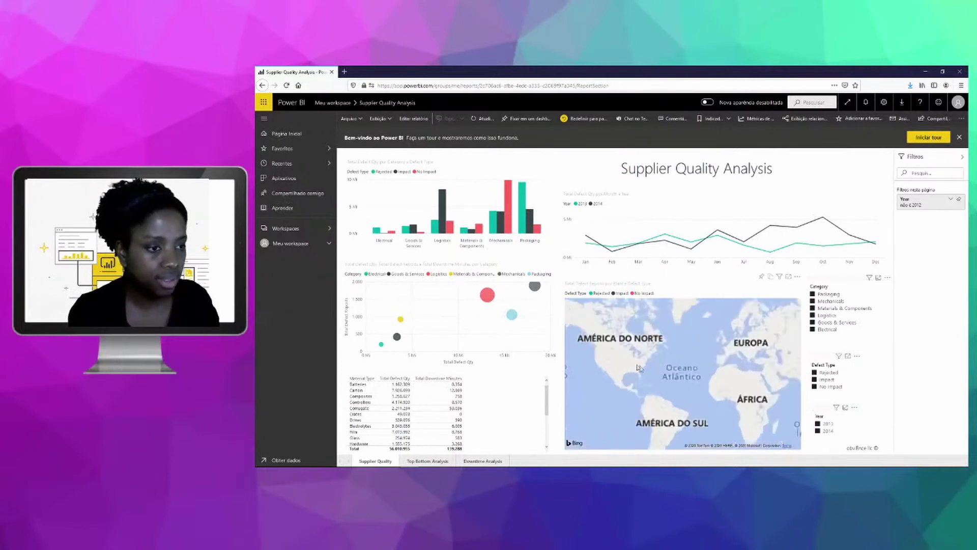
pyautogui.moveTo(621, 368); pyautogui.dragTo(676, 379)
pyautogui.scroll(1, 675, 379)
pyautogui.scroll(1, 693, 399)
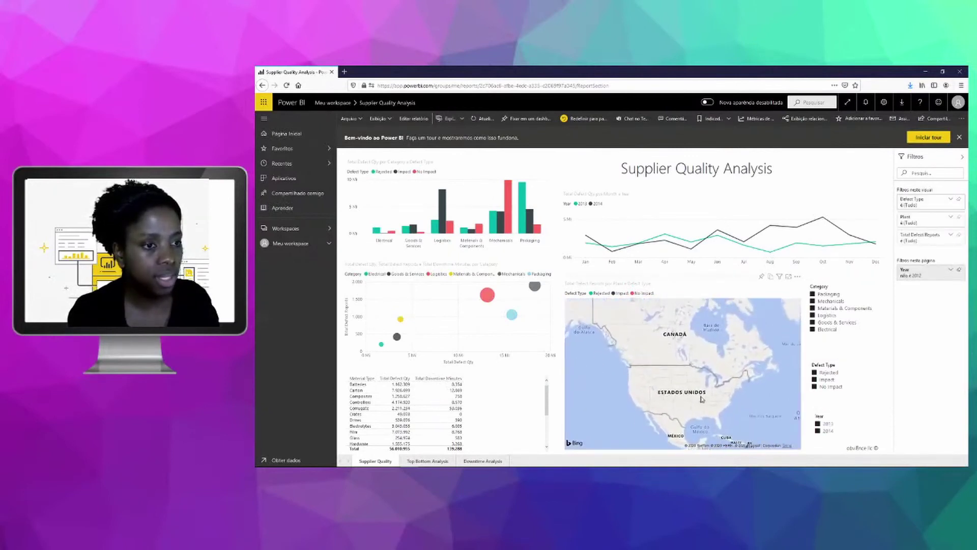
pyautogui.scroll(2, 692, 397)
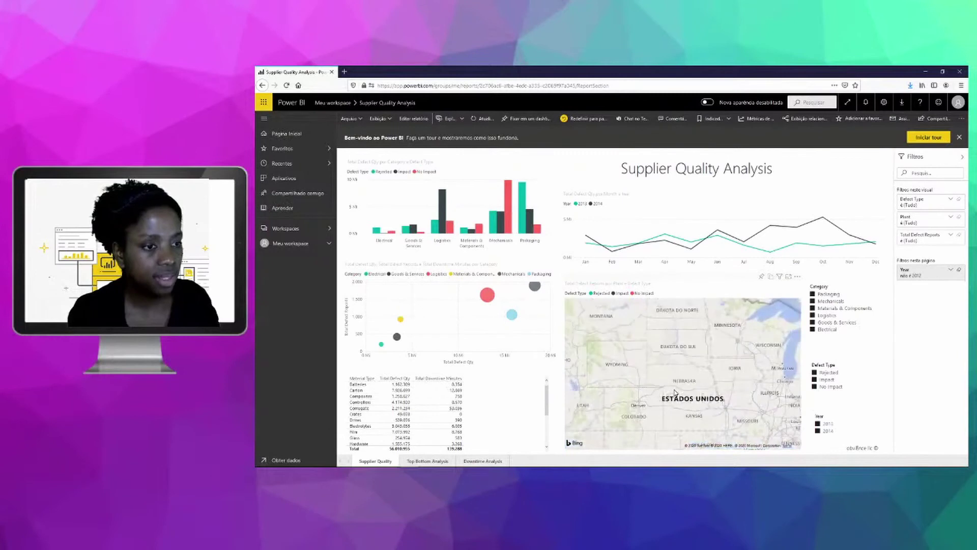
pyautogui.scroll(-2, 675, 393)
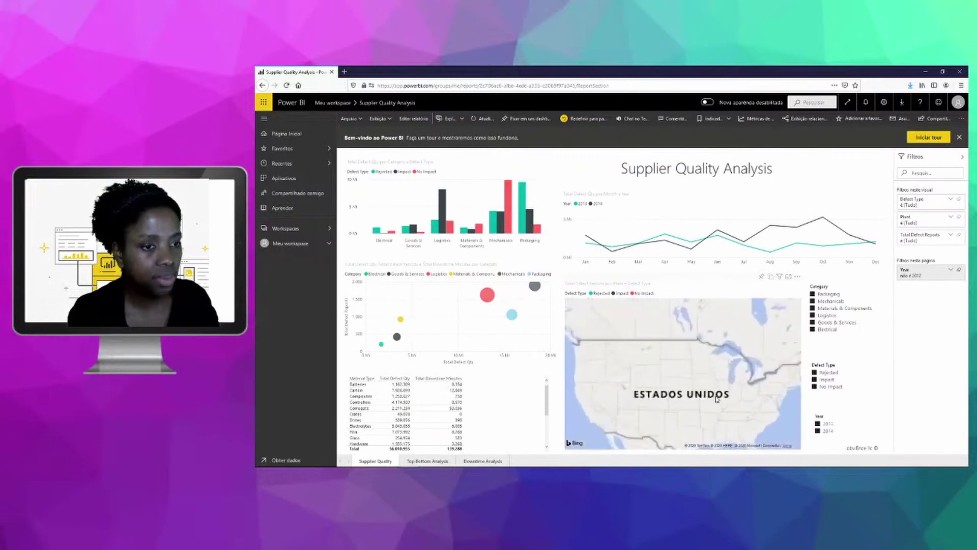
pyautogui.scroll(-3, 723, 397)
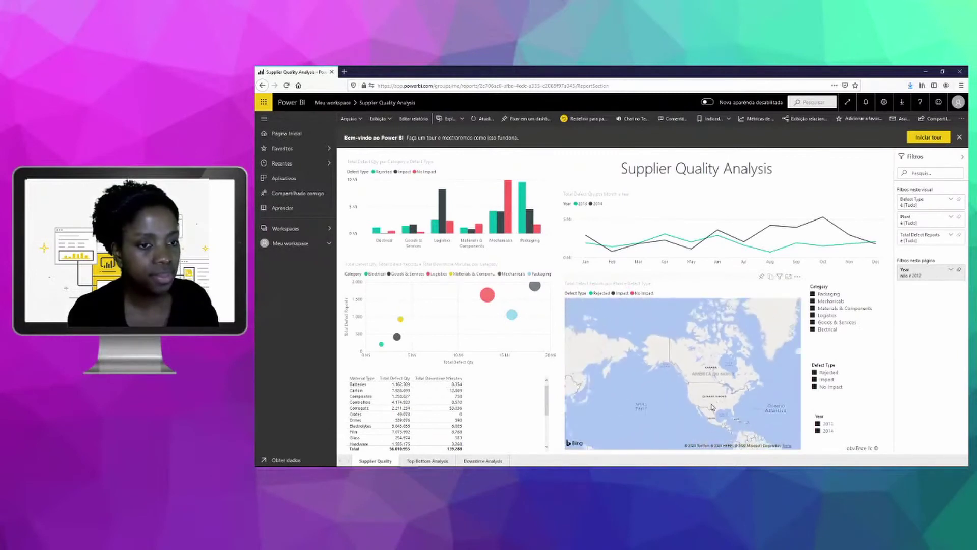
pyautogui.scroll(-2, 707, 388)
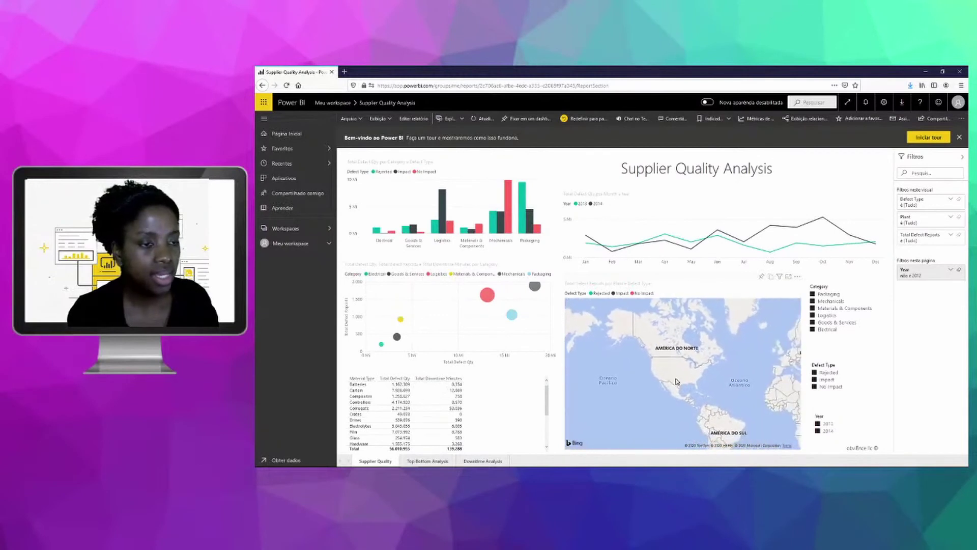
pyautogui.scroll(-2, 692, 397)
pyautogui.moveTo(688, 398); pyautogui.dragTo(682, 392)
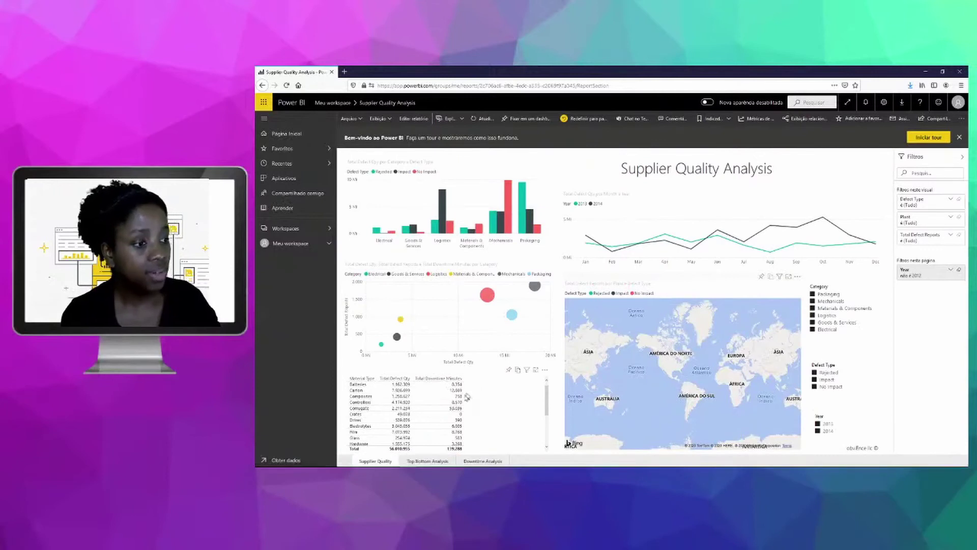
# Step: Open the Top Bottom Analysis page and look through its table of vendors
pyautogui.click(420, 461)
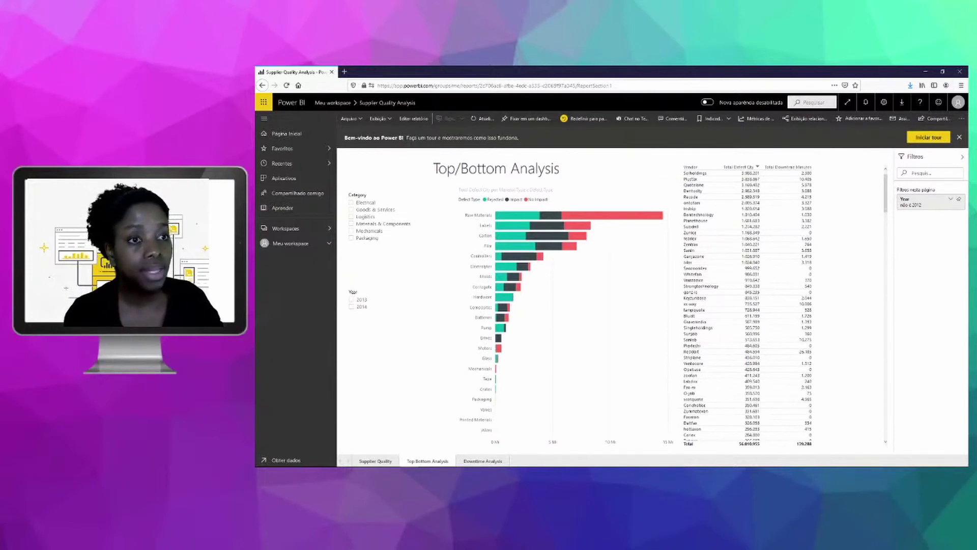
pyautogui.scroll(-3, 842, 289)
pyautogui.scroll(-1, 842, 292)
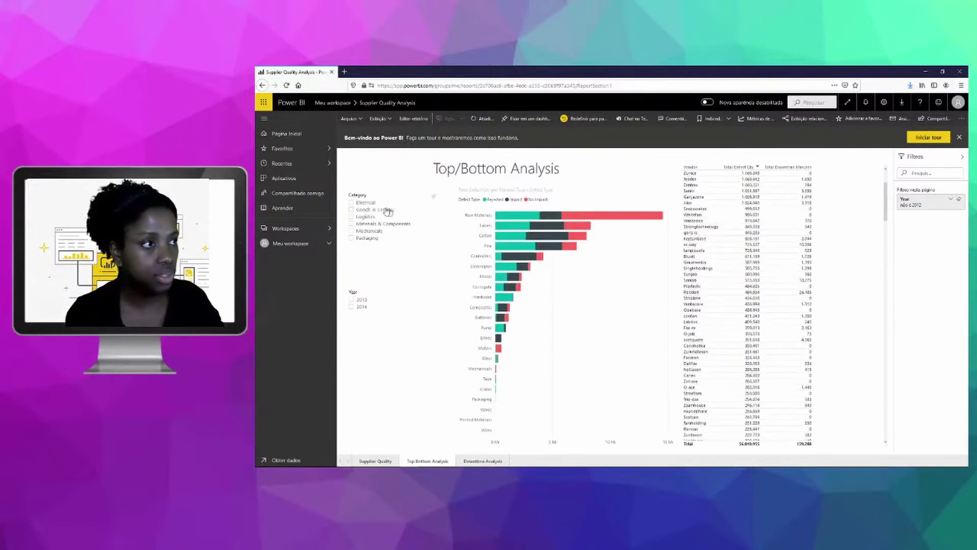
# Step: Try filtering by Electrical, Goods & Services, Logistics and Materials & Components together, and clear that category selection
pyautogui.click(350, 204)
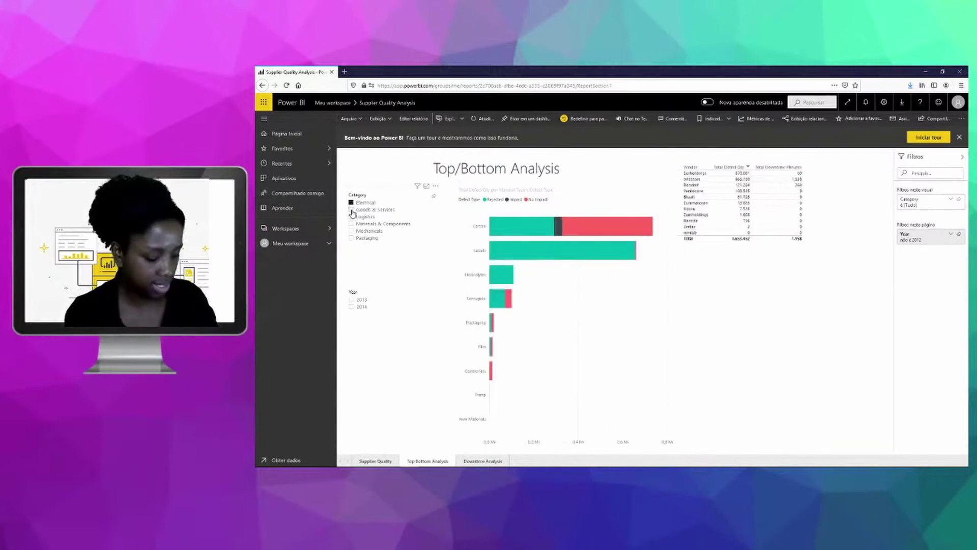
pyautogui.click(351, 209)
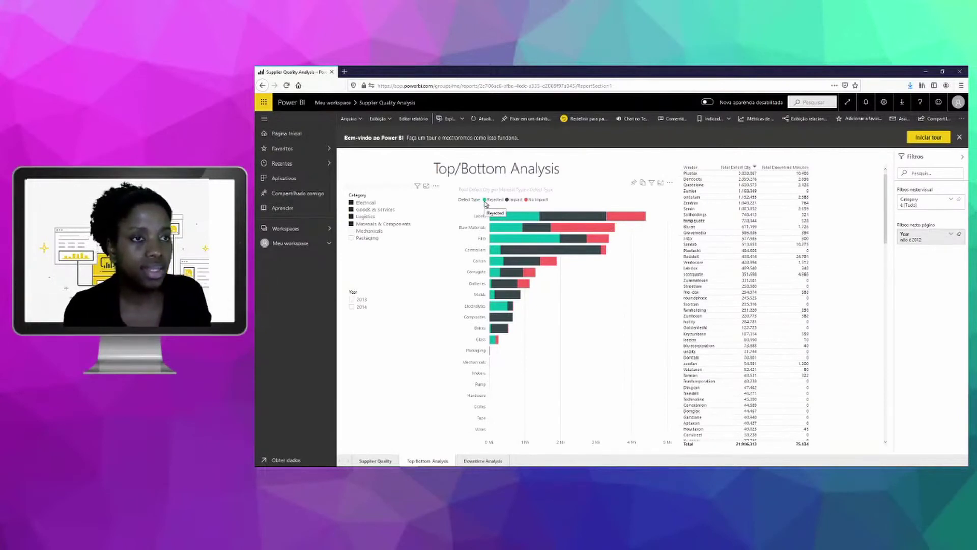
pyautogui.click(351, 203)
pyautogui.click(351, 209)
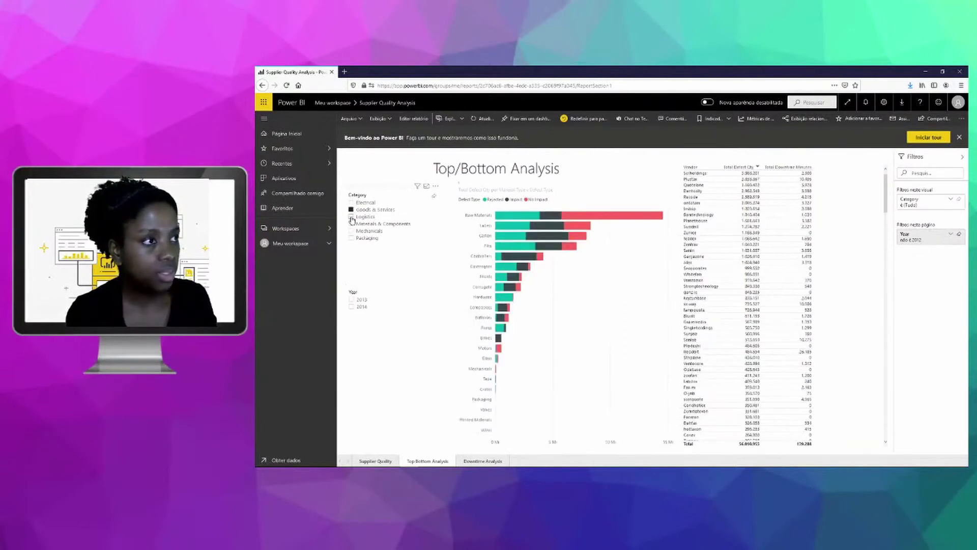
# Step: Filter the Top Bottom Analysis page to Materials & Components and the year 2013, and switch the category to Electrical
pyautogui.click(351, 222)
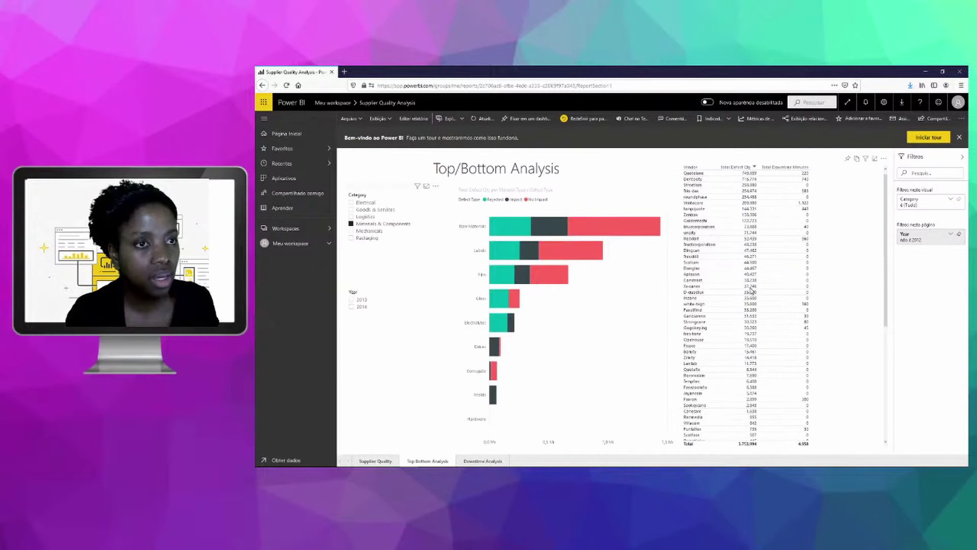
pyautogui.click(351, 299)
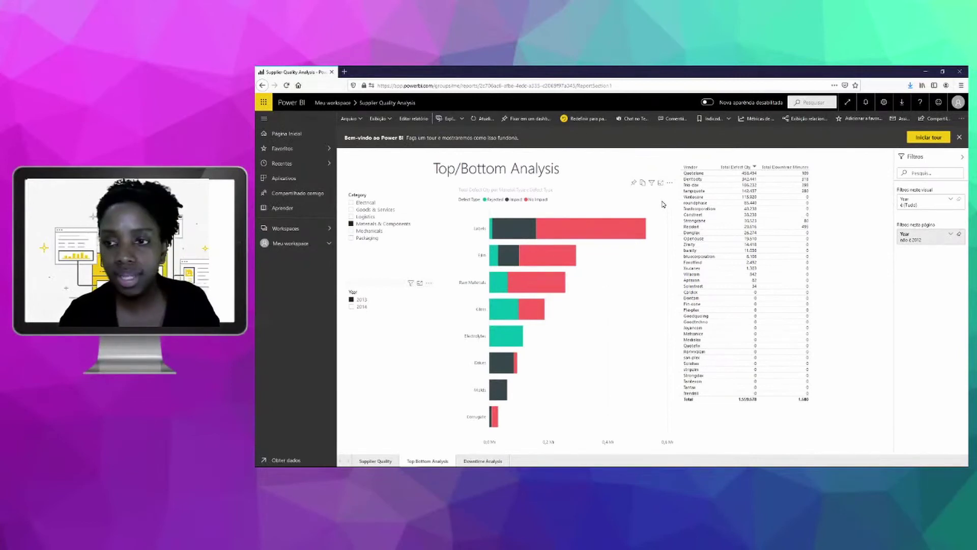
pyautogui.click(349, 203)
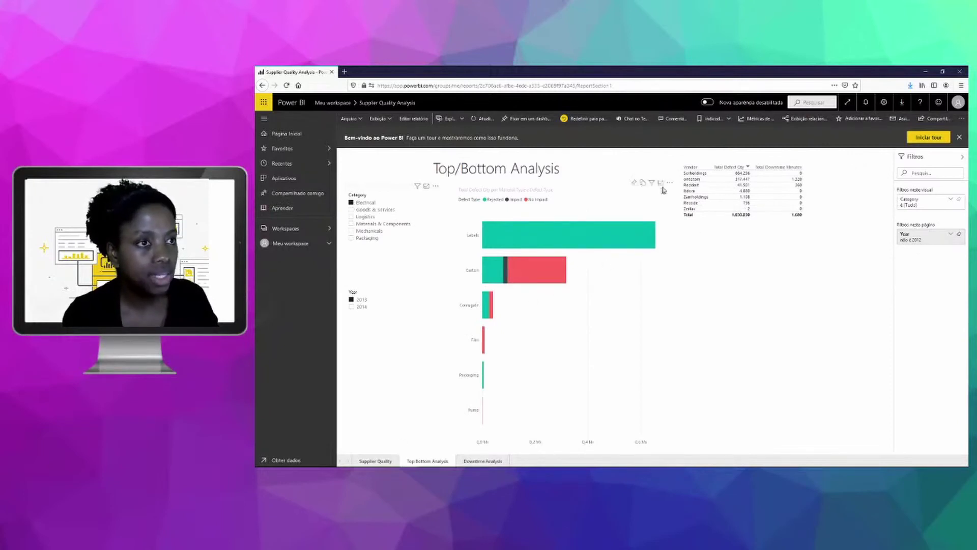
# Step: Sort the stacked bar chart by Material Type and change its order to ascending
pyautogui.click(671, 185)
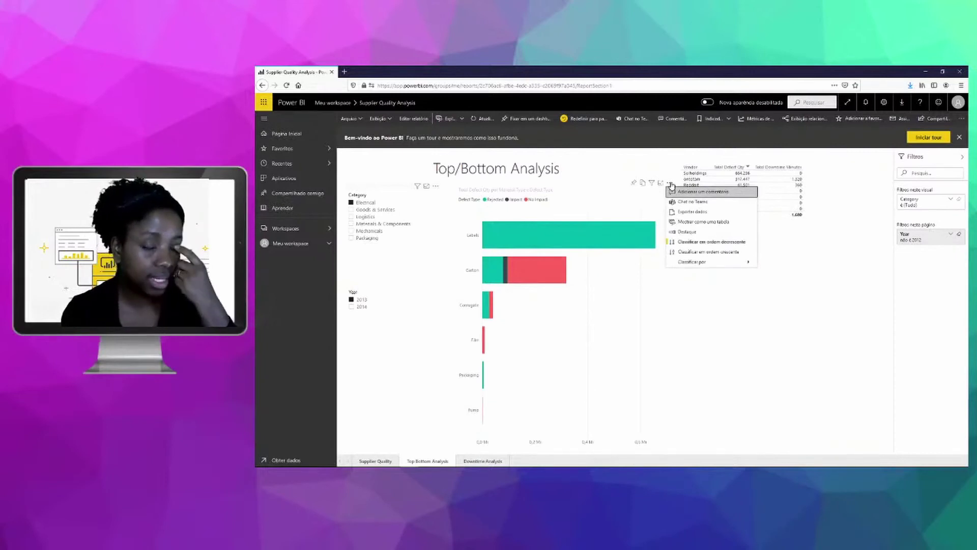
pyautogui.moveTo(685, 266)
pyautogui.click(782, 262)
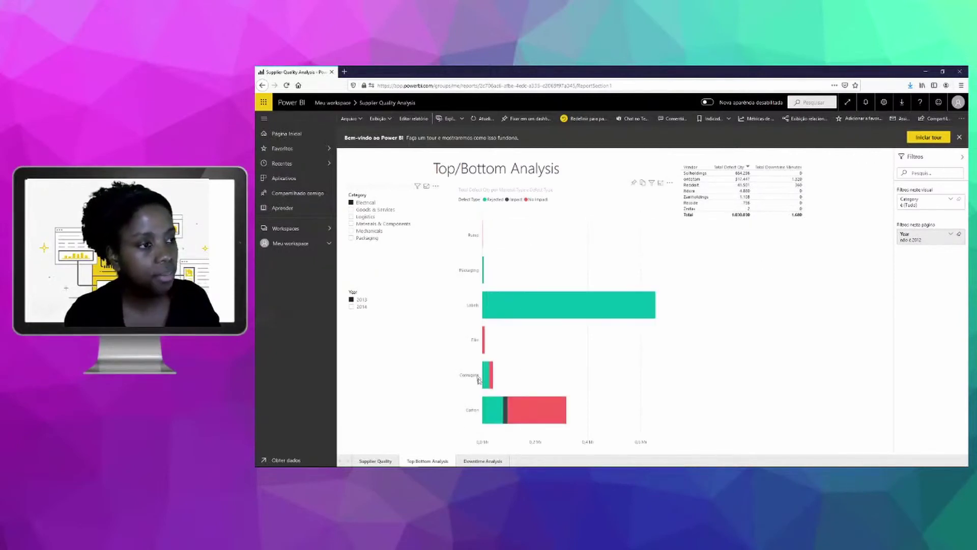
pyautogui.click(669, 184)
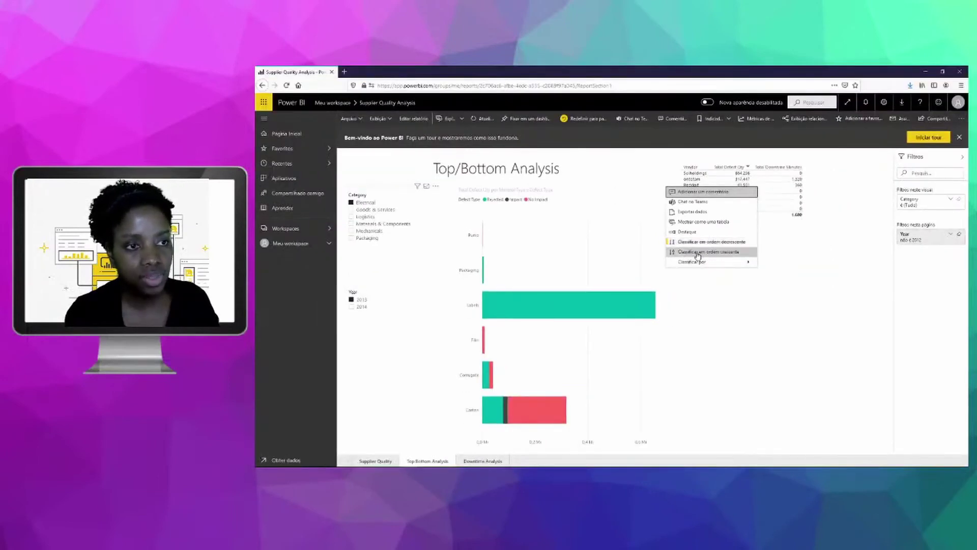
pyautogui.click(698, 254)
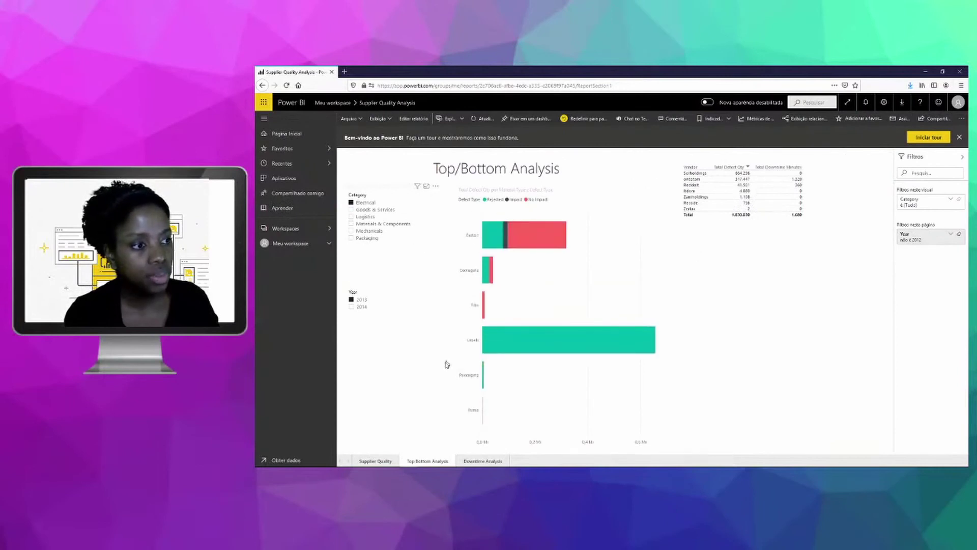
# Step: Change the stacked bar chart's sort field to Total Defect Qty
pyautogui.click(670, 183)
pyautogui.moveTo(692, 263)
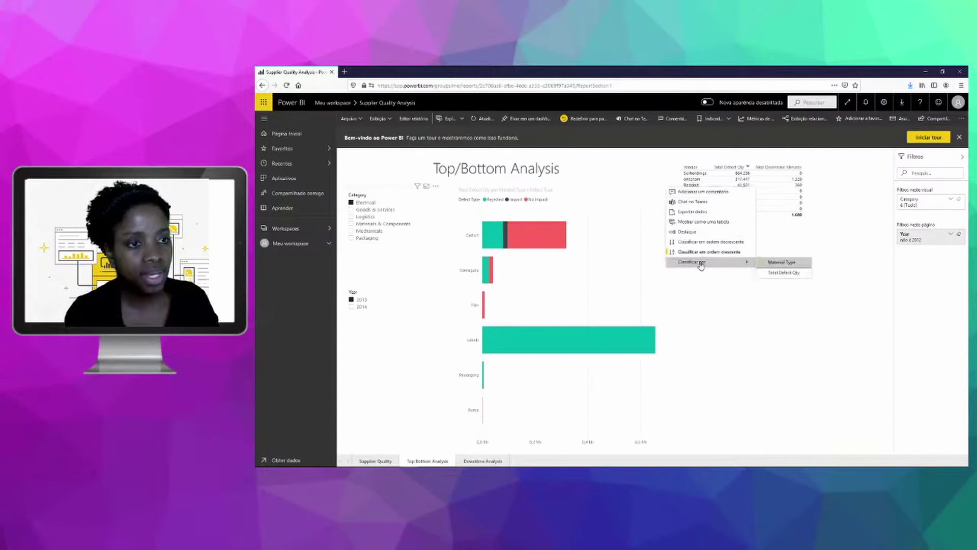
pyautogui.click(787, 275)
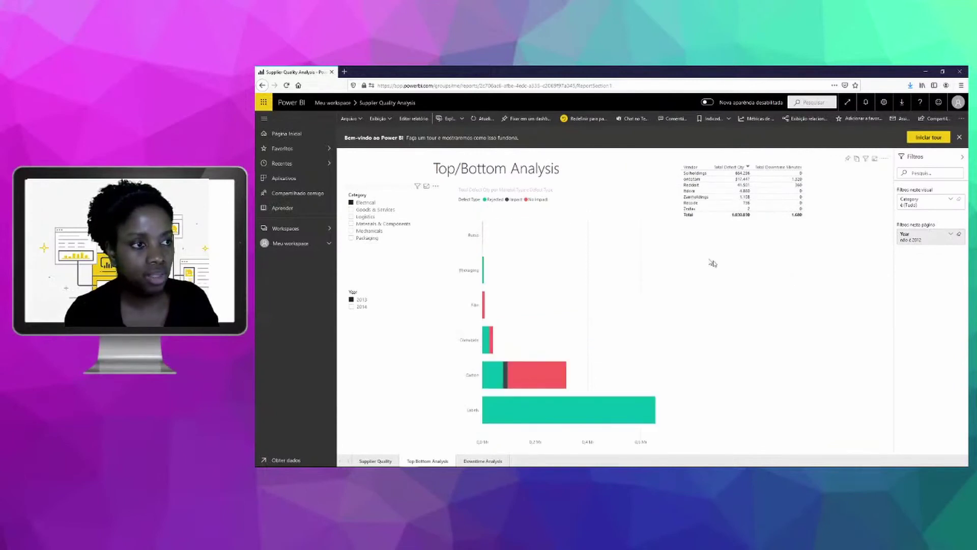
# Step: Sort the stacked bar chart by Total Defect Qty in descending order and check its available sort fields
pyautogui.click(669, 183)
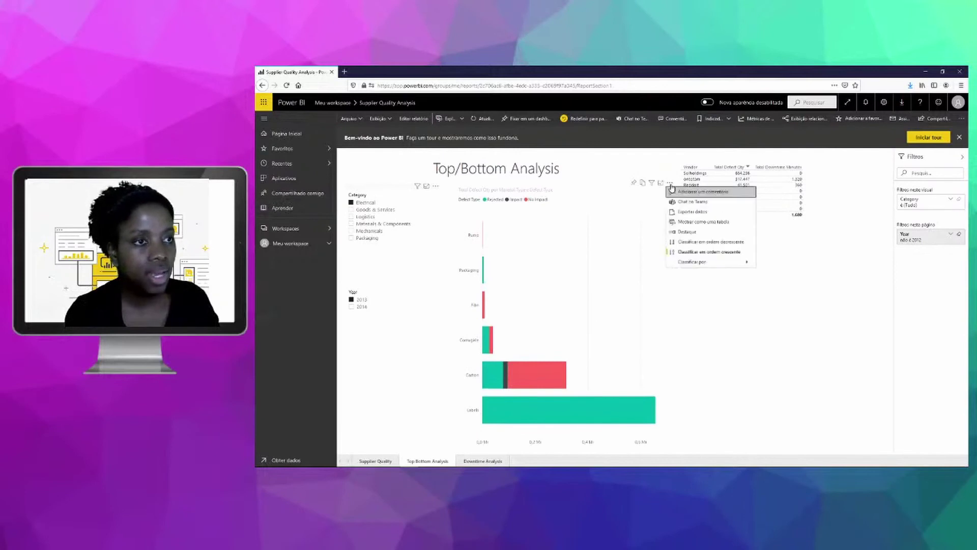
pyautogui.click(692, 246)
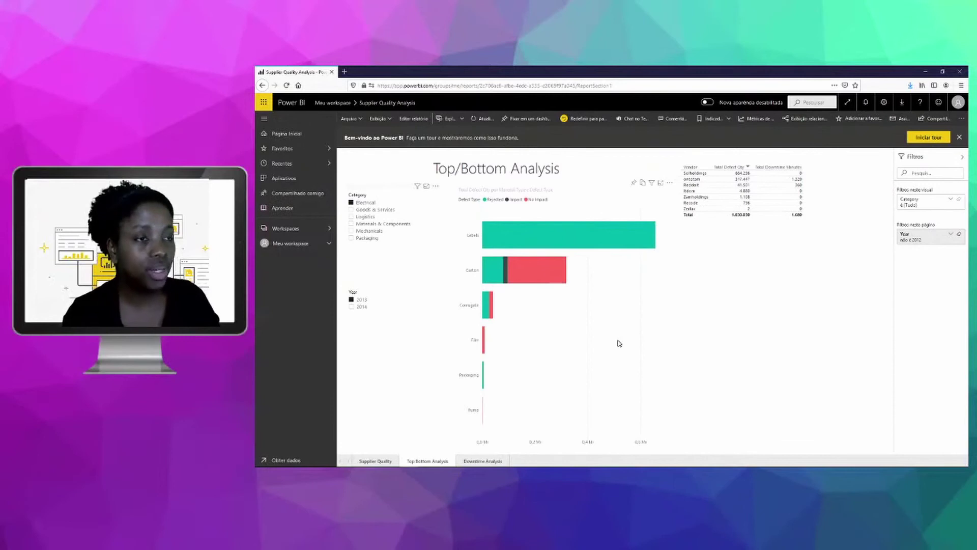
pyautogui.rightClick(668, 186)
pyautogui.moveTo(691, 261)
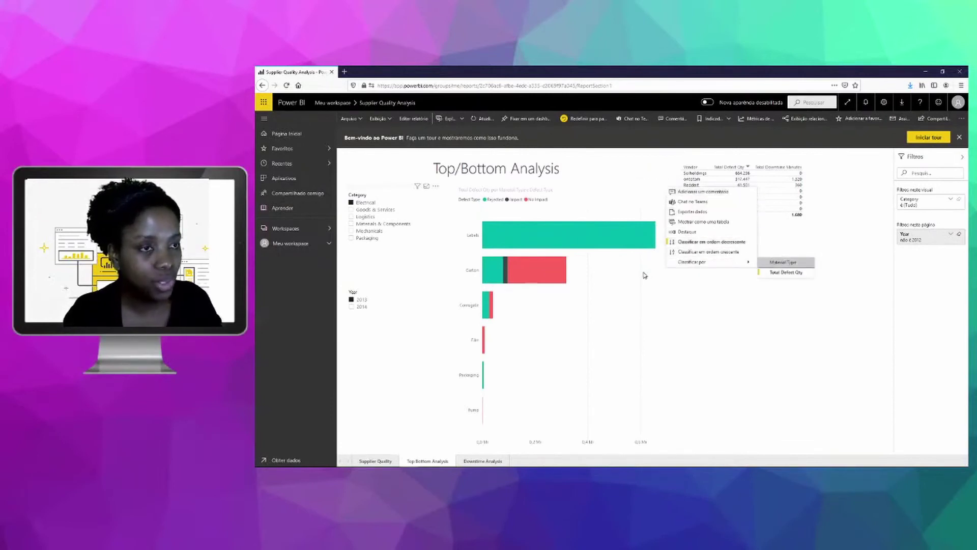
pyautogui.click(796, 345)
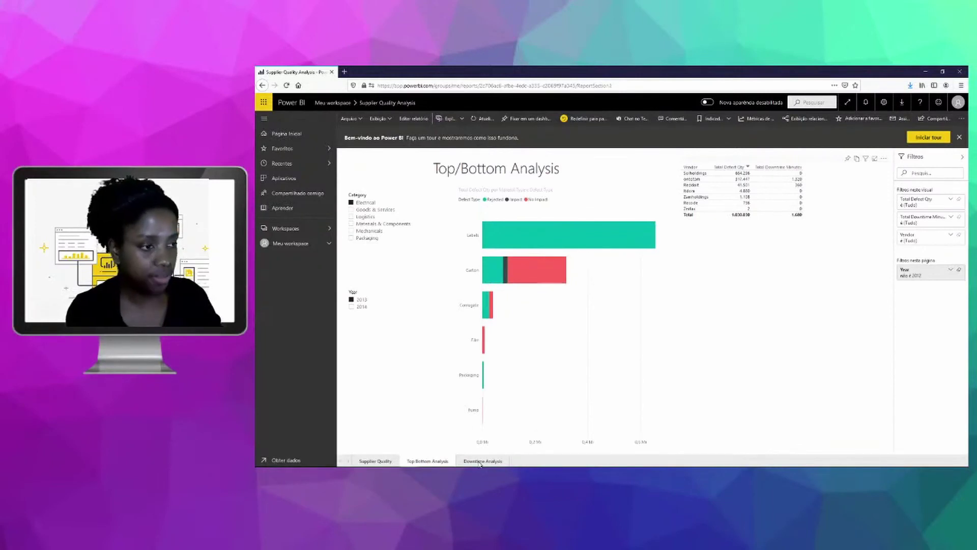
# Step: Open the Downtime Analysis report page and examine its monthly downtime and vendor charts
pyautogui.click(480, 460)
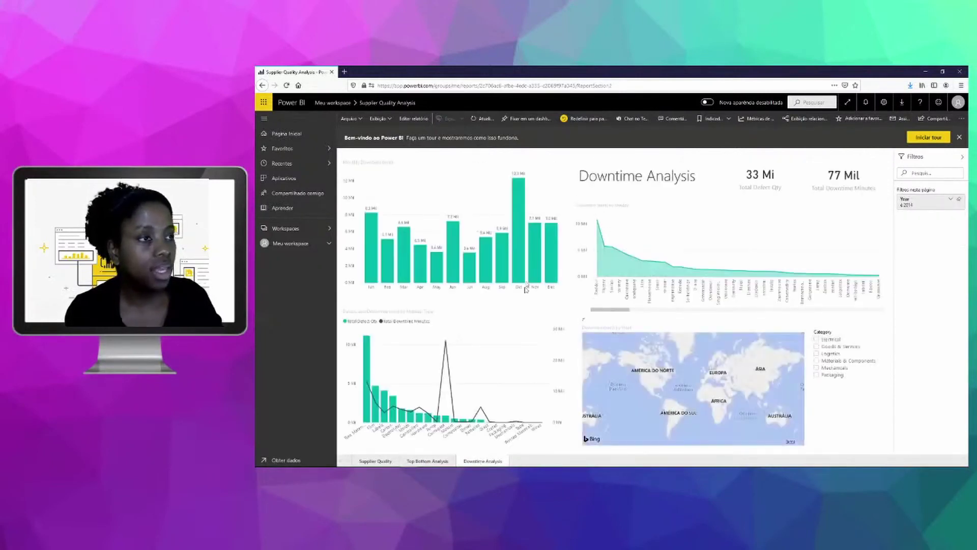
pyautogui.moveTo(371, 256)
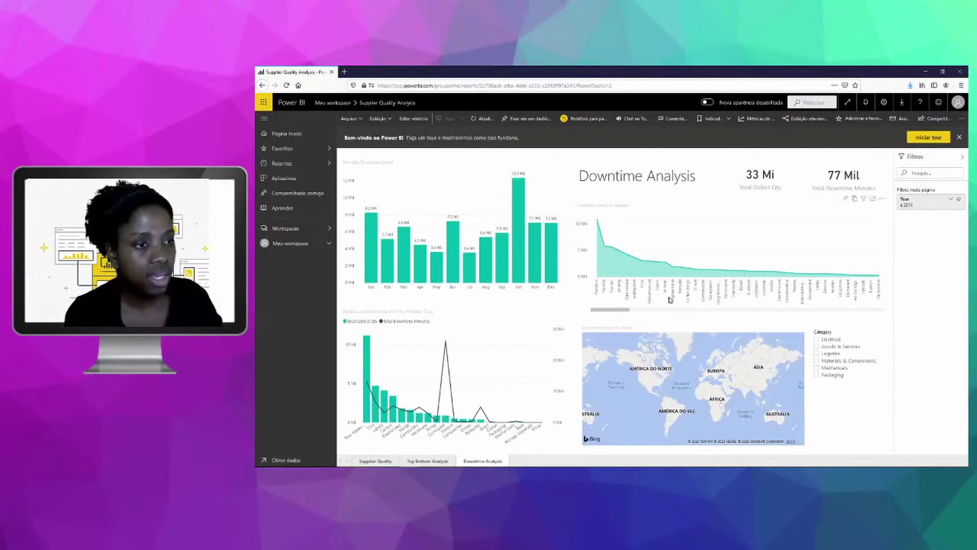
pyautogui.moveTo(625, 310)
pyautogui.mouseDown()
pyautogui.moveTo(858, 319)
pyautogui.moveTo(610, 320)
pyautogui.mouseUp()
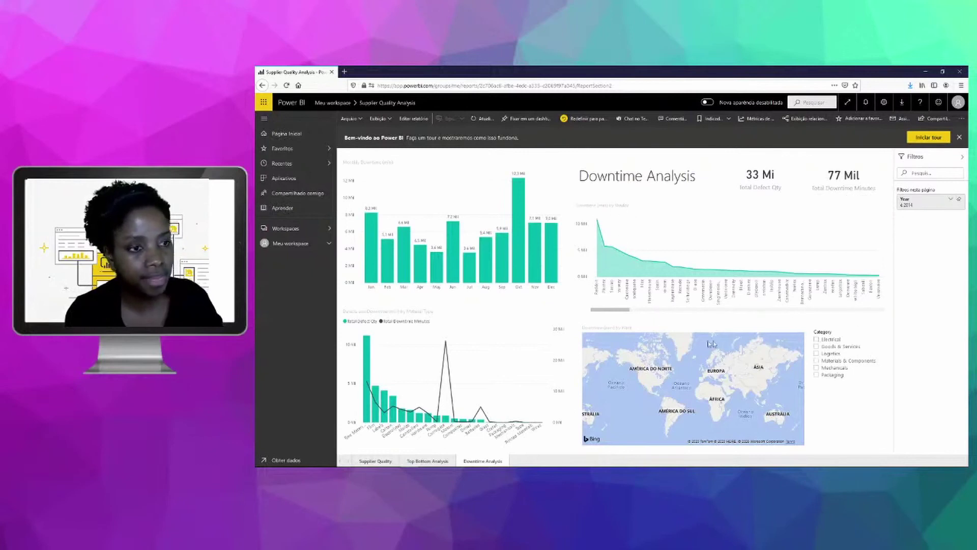
# Step: Filter the Downtime Analysis page by Electrical, Goods & Services, Materials & Components, Mechanicals and Packaging in turn, and finish on Mechanicals
pyautogui.click(816, 339)
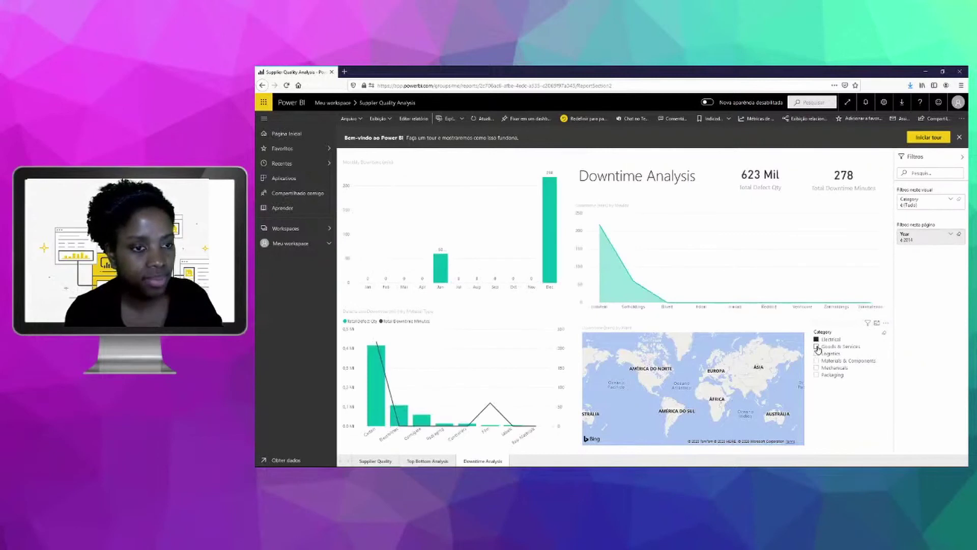
pyautogui.click(816, 346)
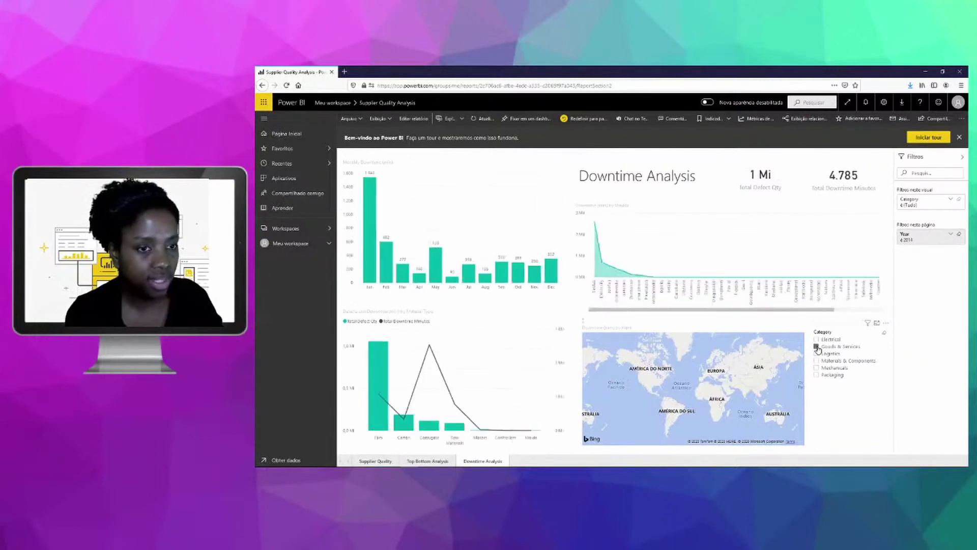
pyautogui.click(816, 360)
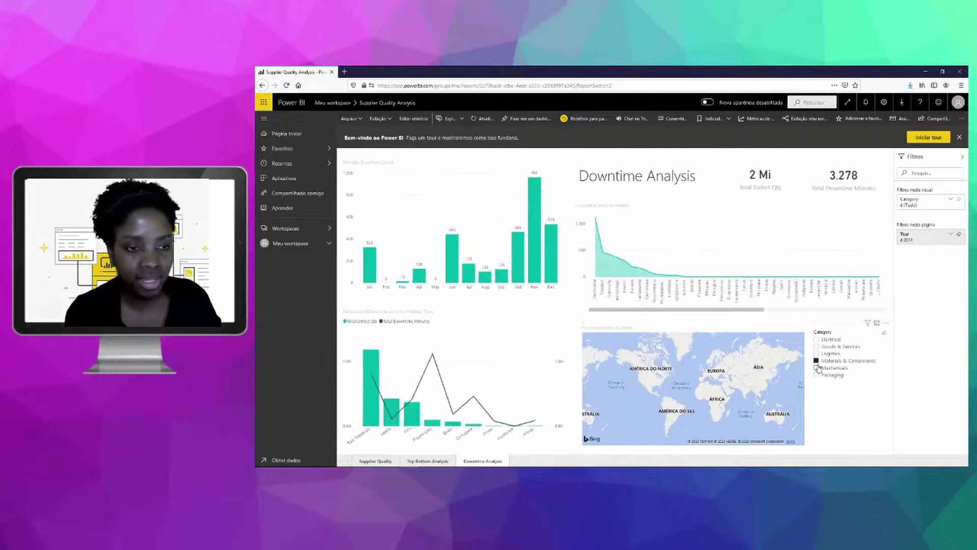
pyautogui.click(817, 367)
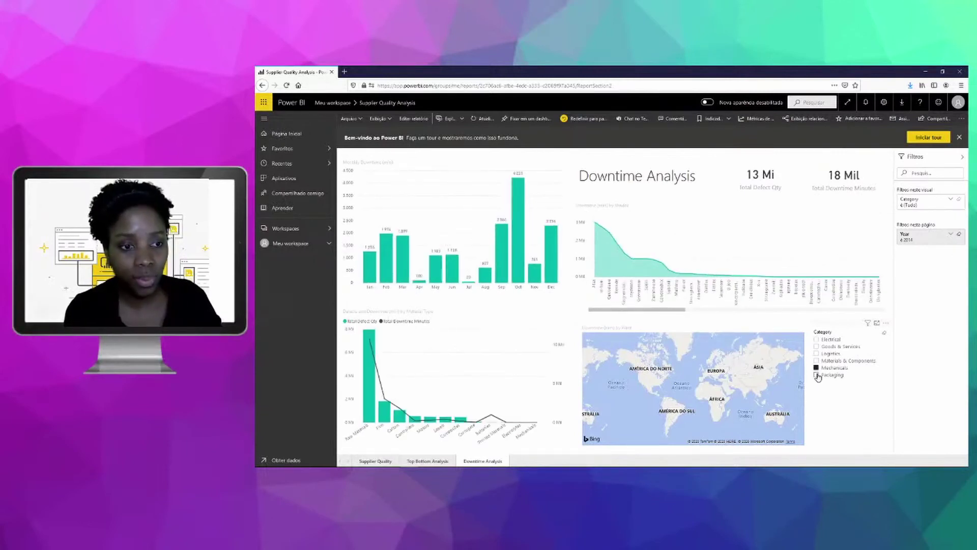
pyautogui.click(817, 375)
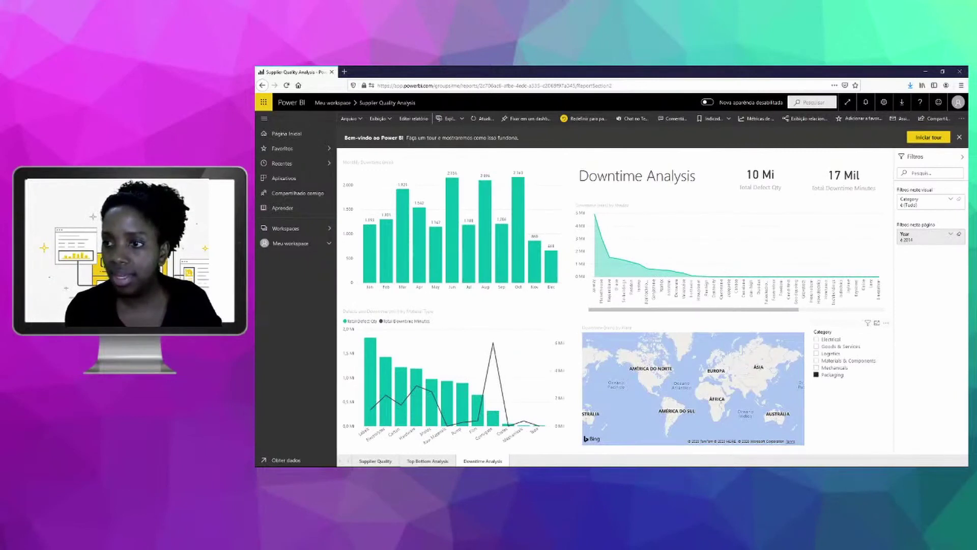
pyautogui.click(816, 367)
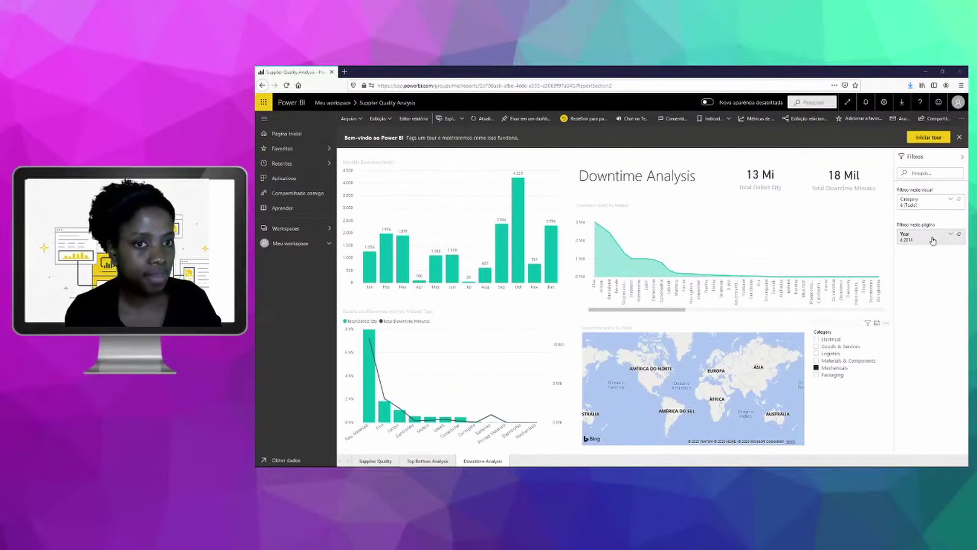
# Step: Return to the report's Supplier Quality page, and leave the report for Meu workspace
pyautogui.click(428, 460)
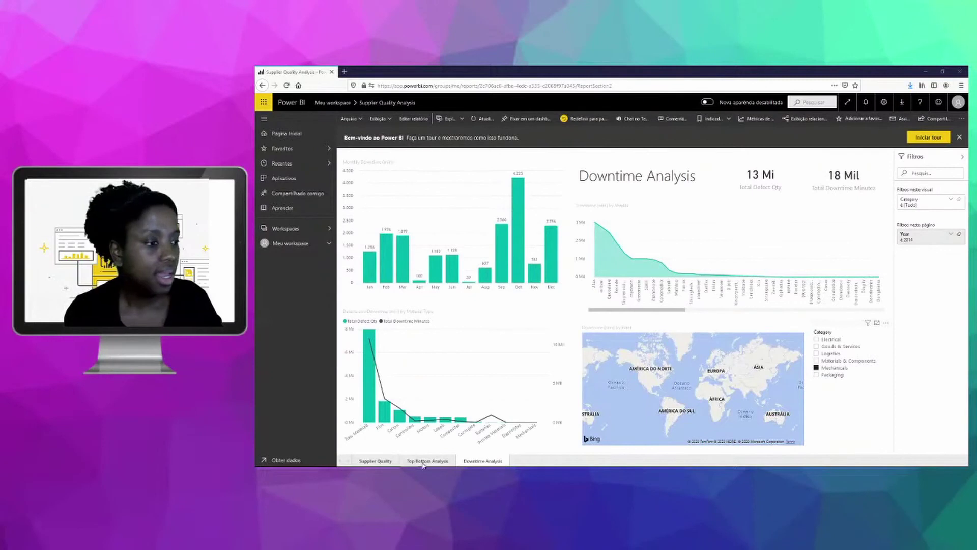
pyautogui.click(379, 462)
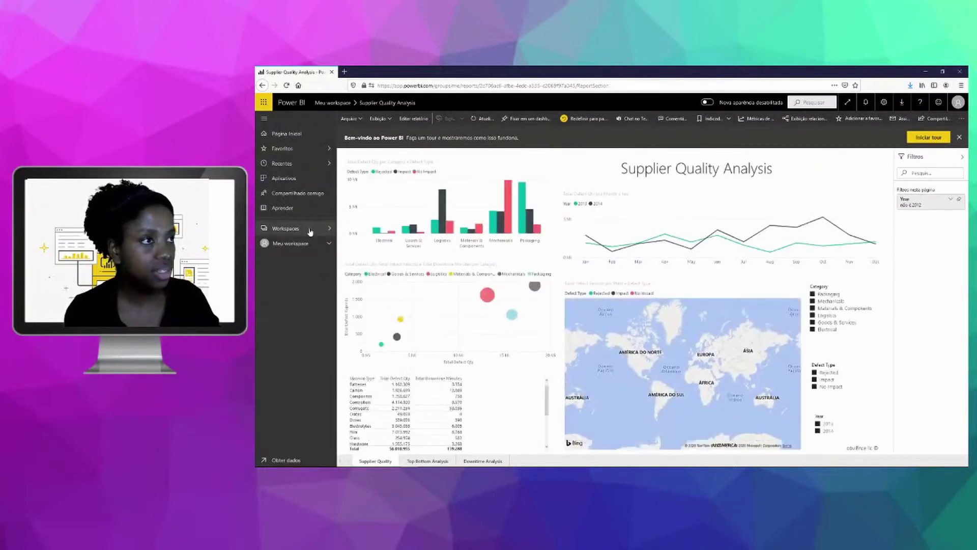
pyautogui.click(309, 231)
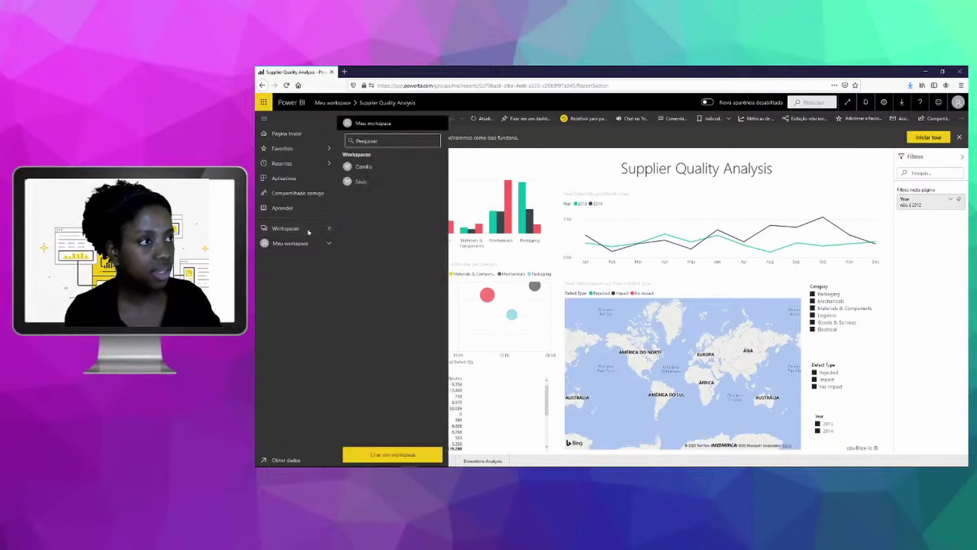
pyautogui.click(372, 123)
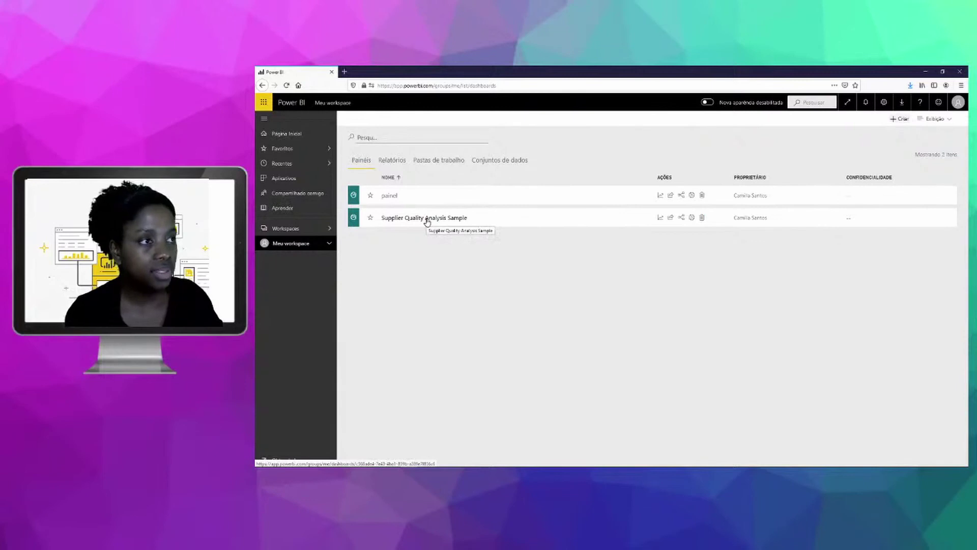
# Step: Look through the workspace's reports, workbooks (Pastas de trabalho) and datasets (Conjuntos de dados) in turn
pyautogui.click(392, 158)
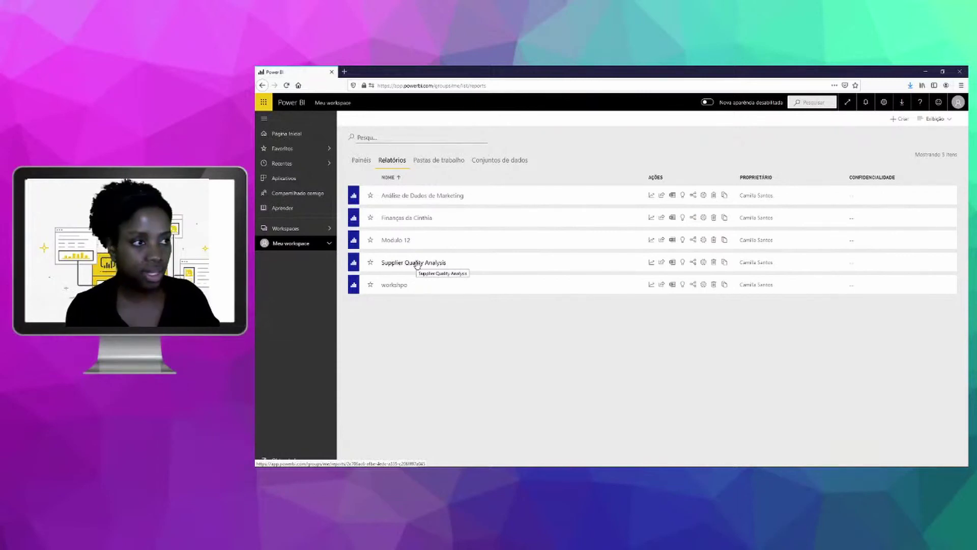
pyautogui.click(441, 160)
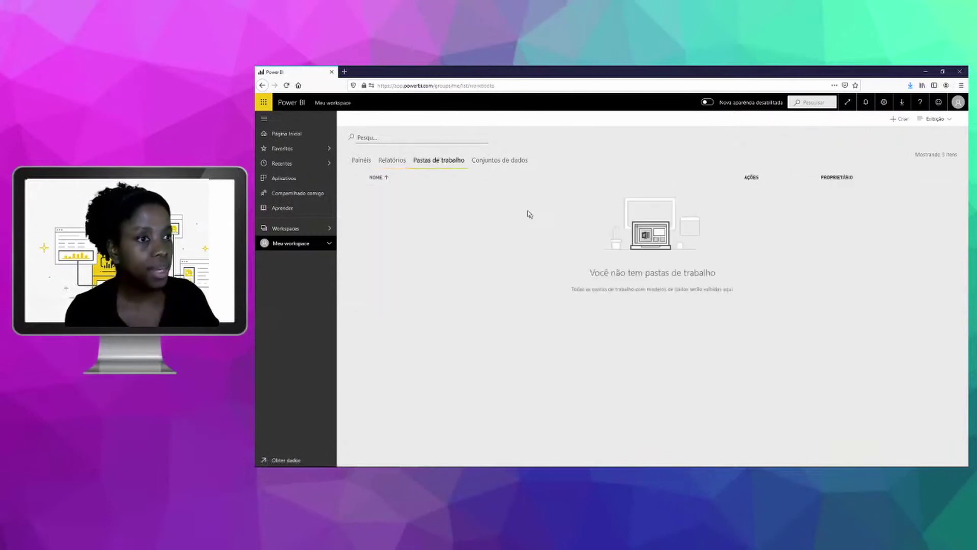
pyautogui.click(506, 161)
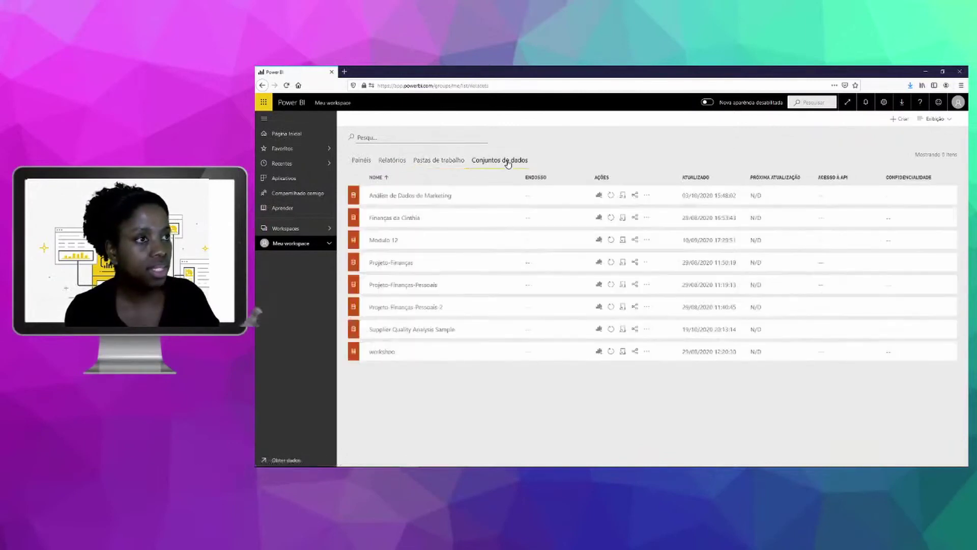